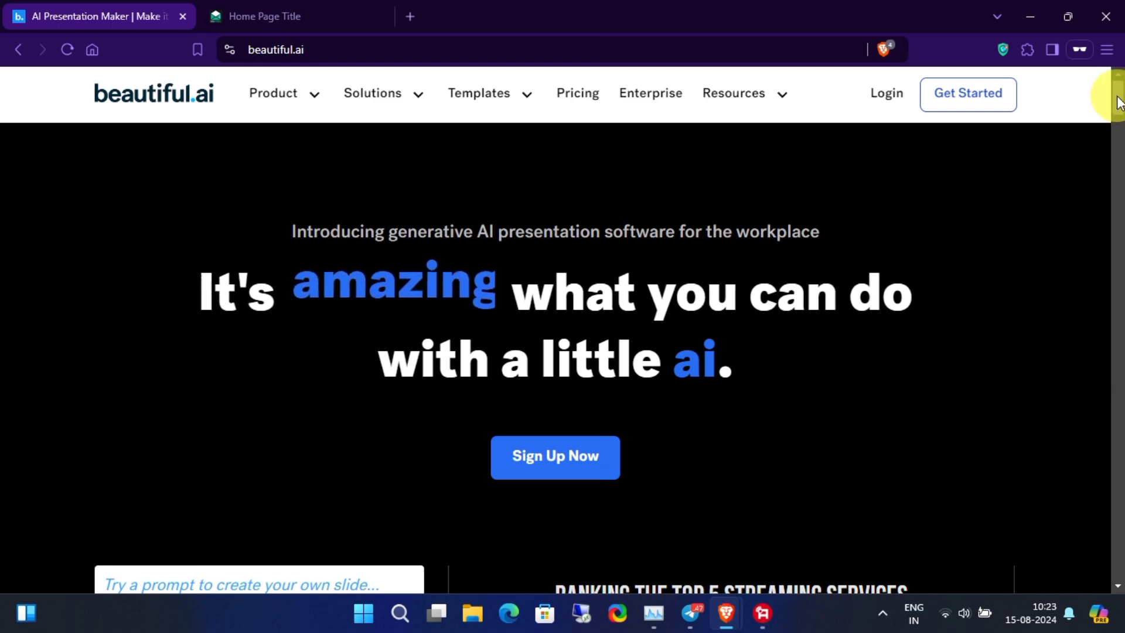
- Go to the pricing page and scroll through the Pro ($12/mo), Team ($40/user/mo) and Enterprise plans
mouse_move(1117, 100)
left_mouse_down()
mouse_move(1087, 447)
mouse_move(1117, 93)
left_mouse_up()
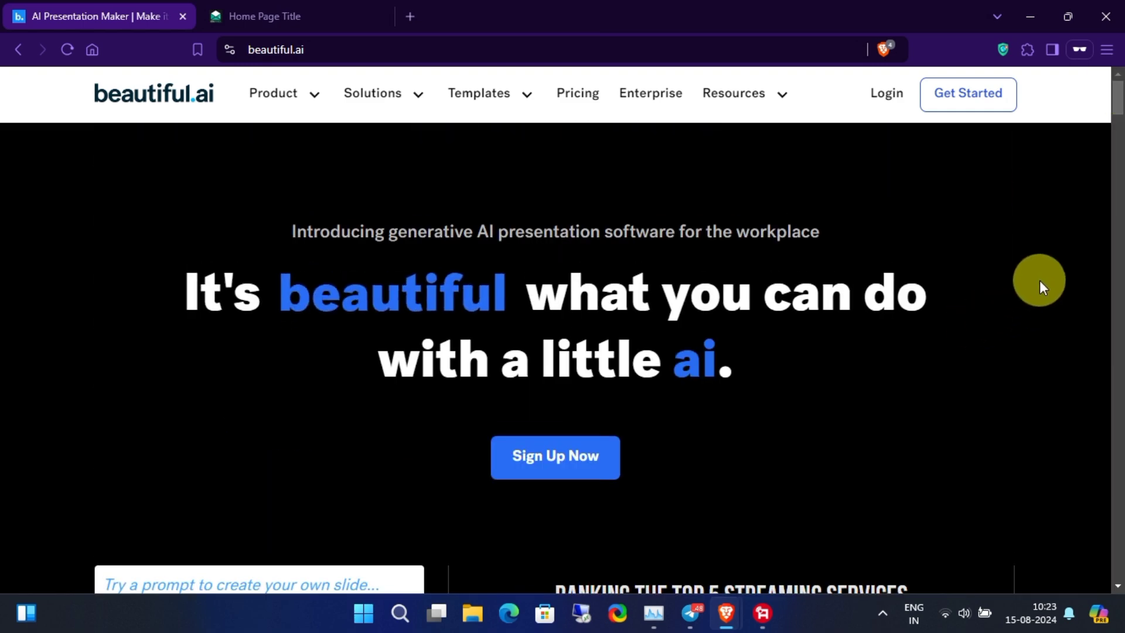
left_click(978, 100)
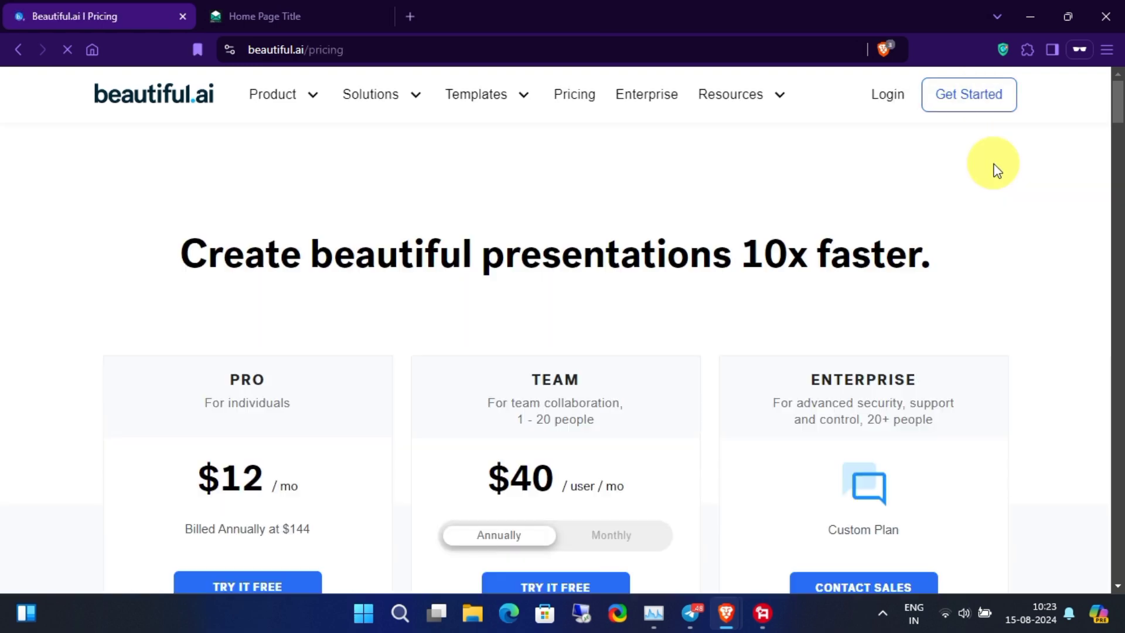
left_click_drag(1116, 97, 1105, 62)
scroll(1118, 178, "down", 2)
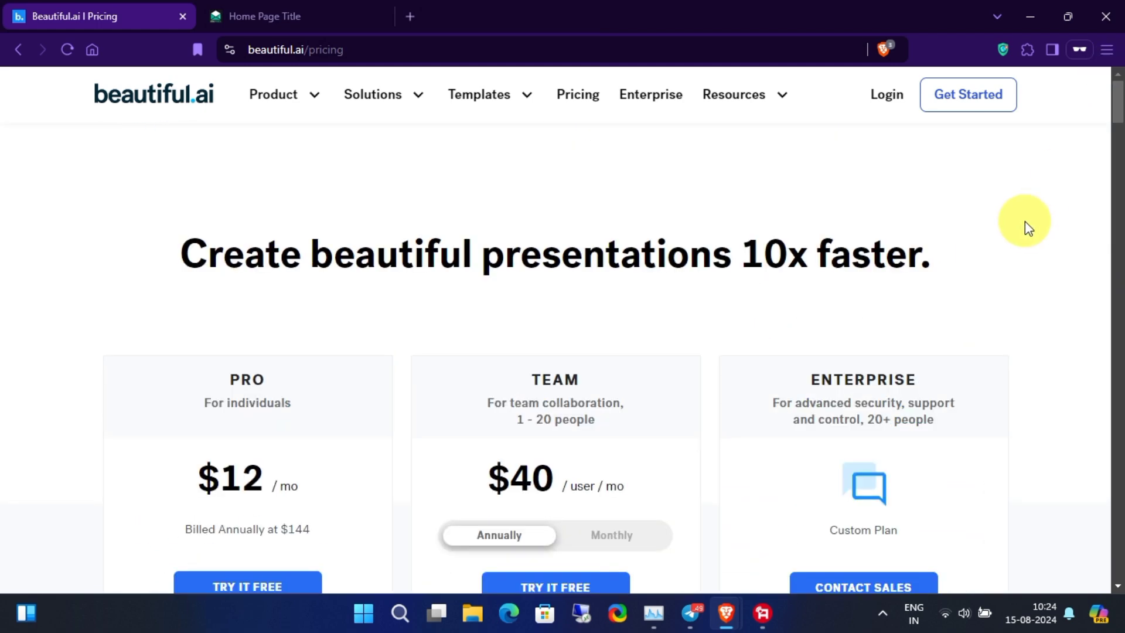
mouse_move(421, 106)
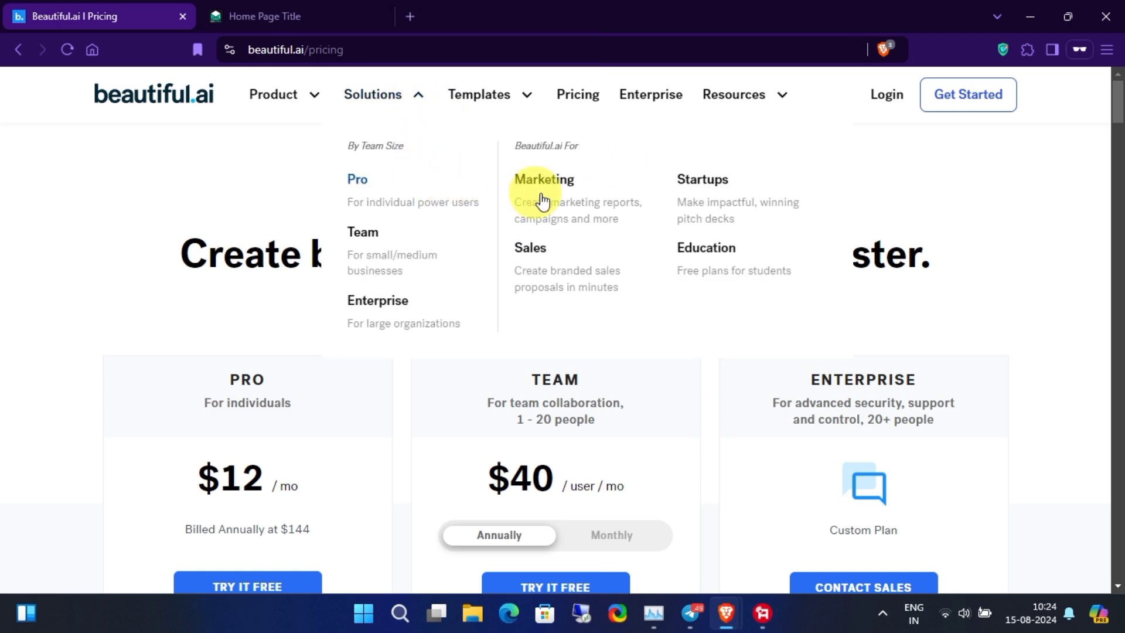
- Open the Education offer for a free one-year Pro subscription and start .edu account verification
left_click(720, 252)
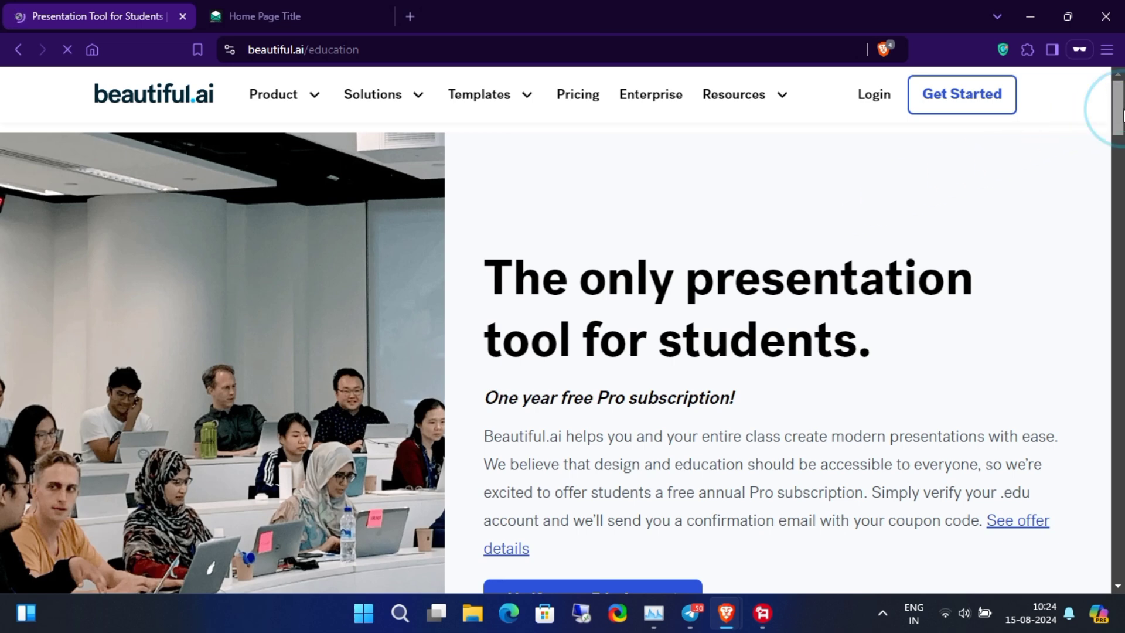
left_click_drag(1117, 113, 1116, 123)
left_click_drag(477, 163, 969, 249)
left_click(969, 249)
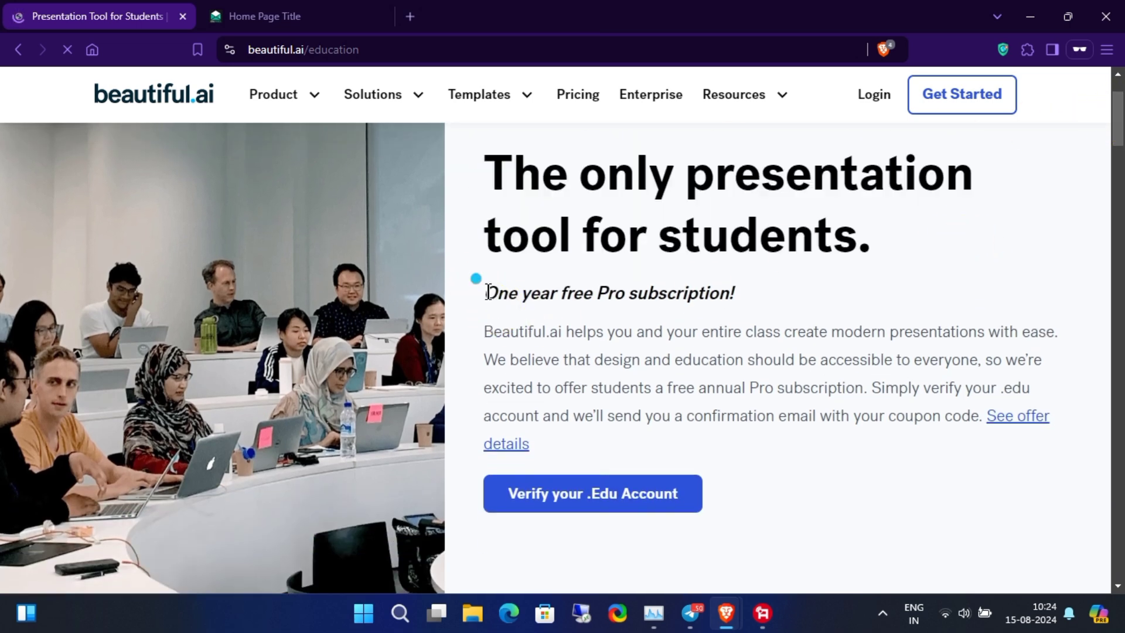
left_click_drag(485, 280, 834, 298)
left_click(832, 291)
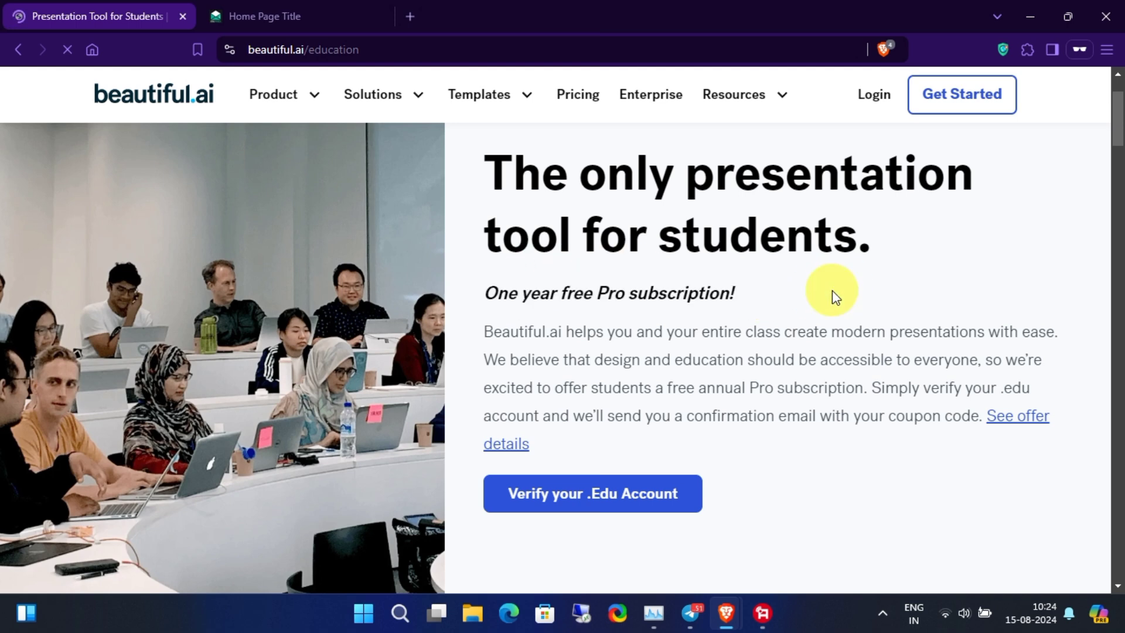
left_click(695, 498)
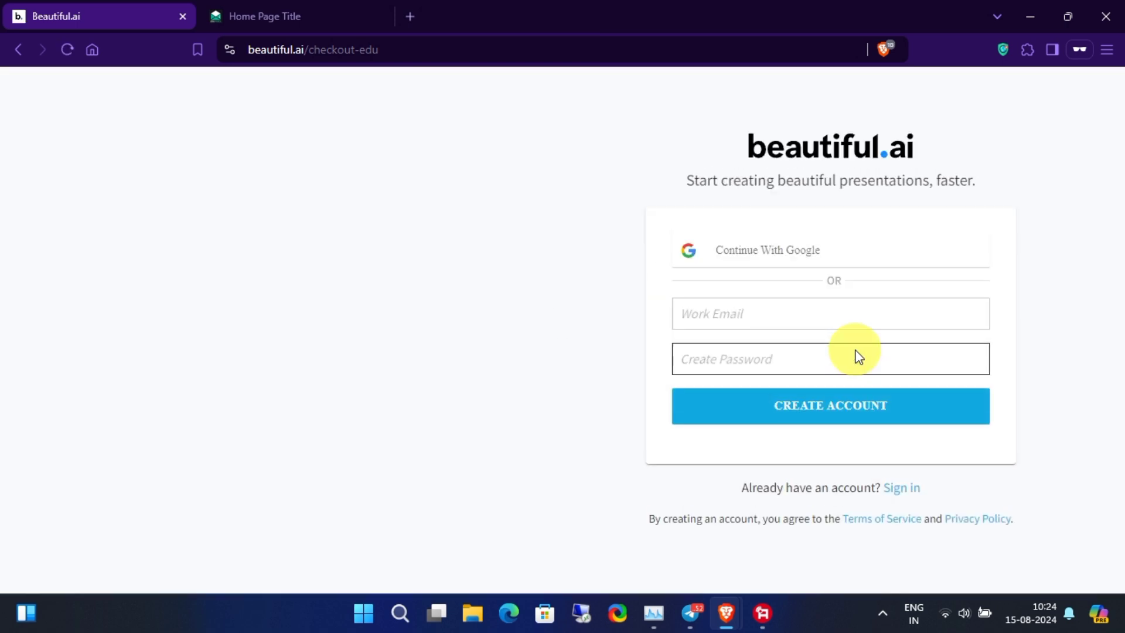
- Paste the .edu address as Work Email, enter a new password, and create the account
left_click(690, 297)
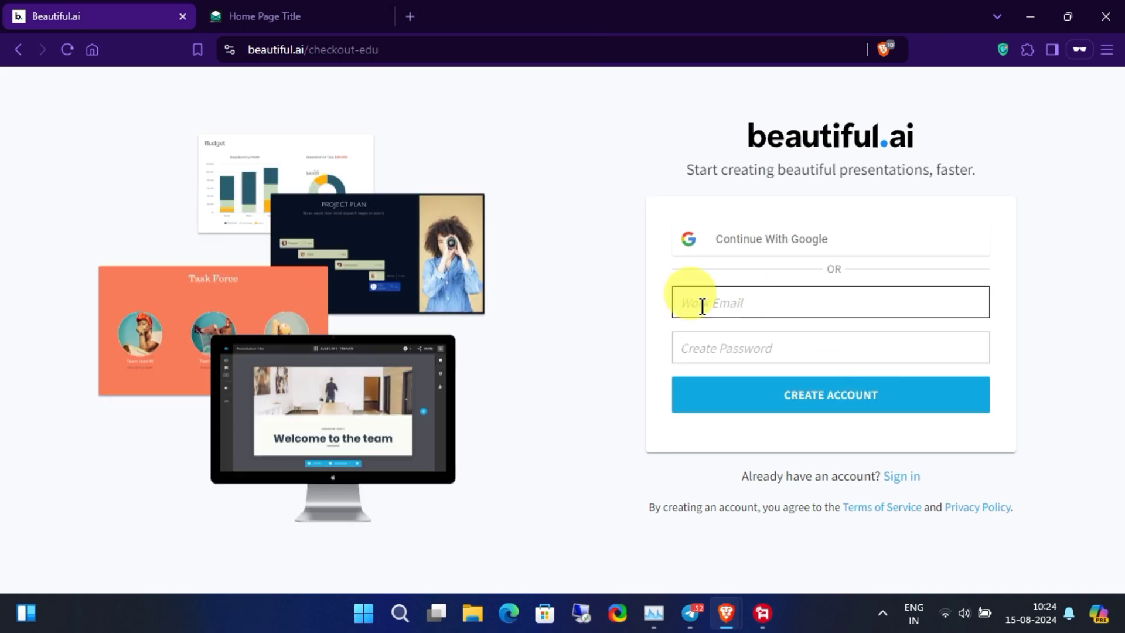
right_click(860, 301)
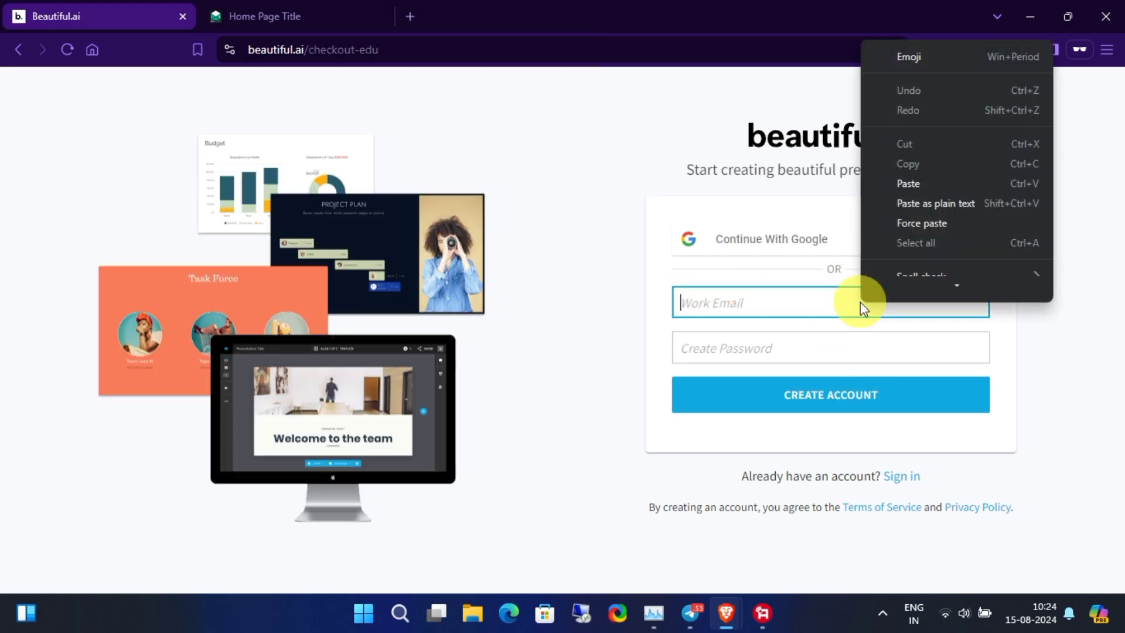
left_click(913, 181)
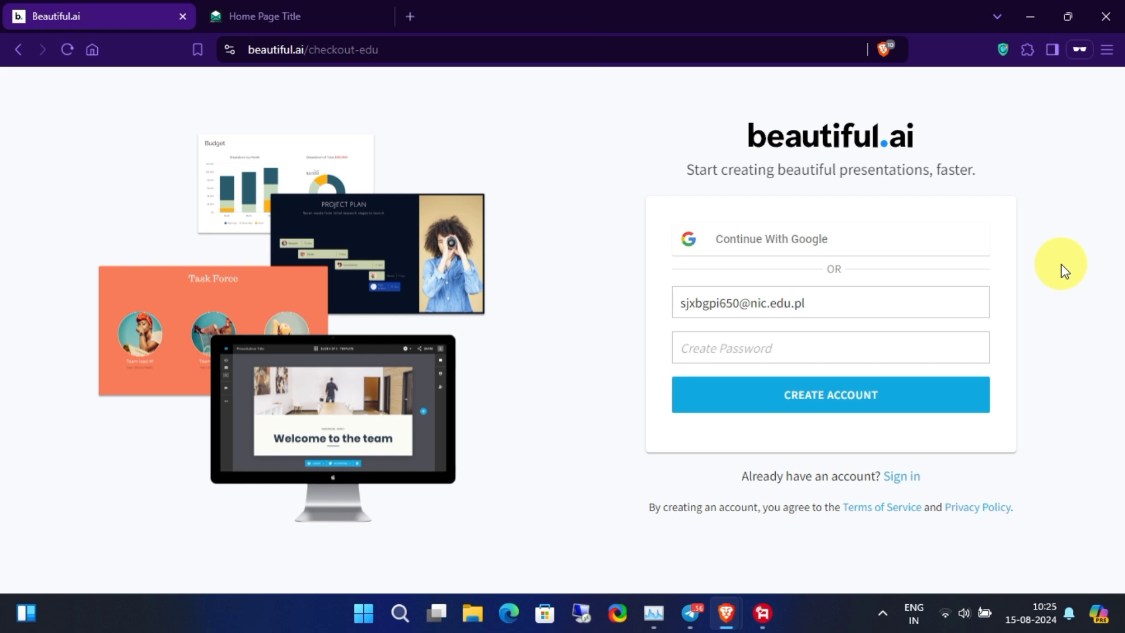
left_click(750, 347)
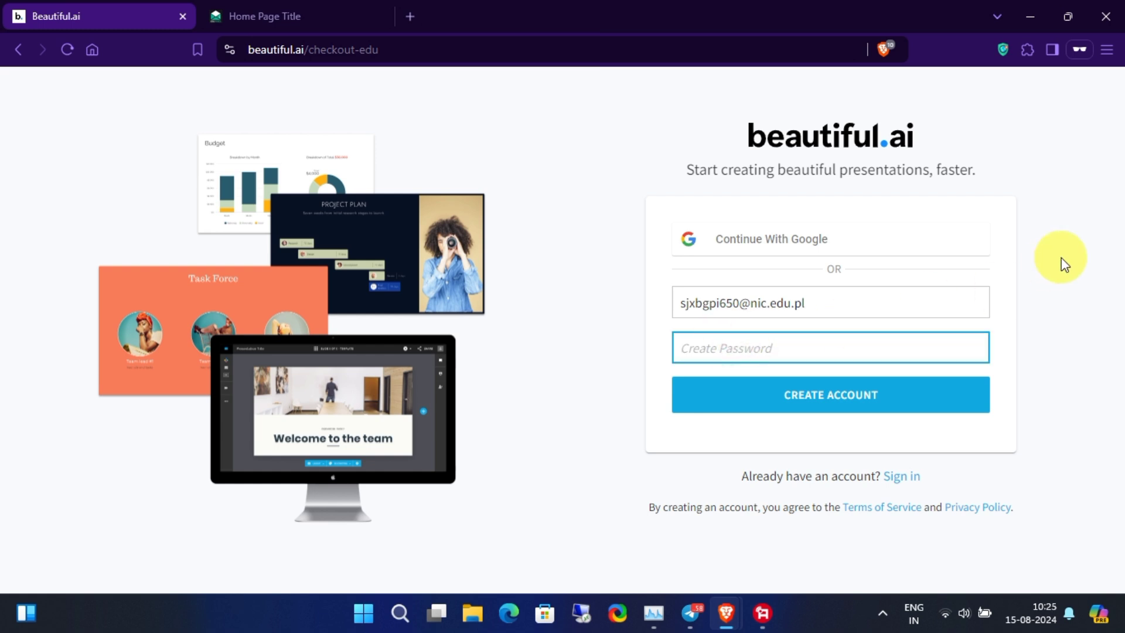
type("••••")
left_click(912, 398)
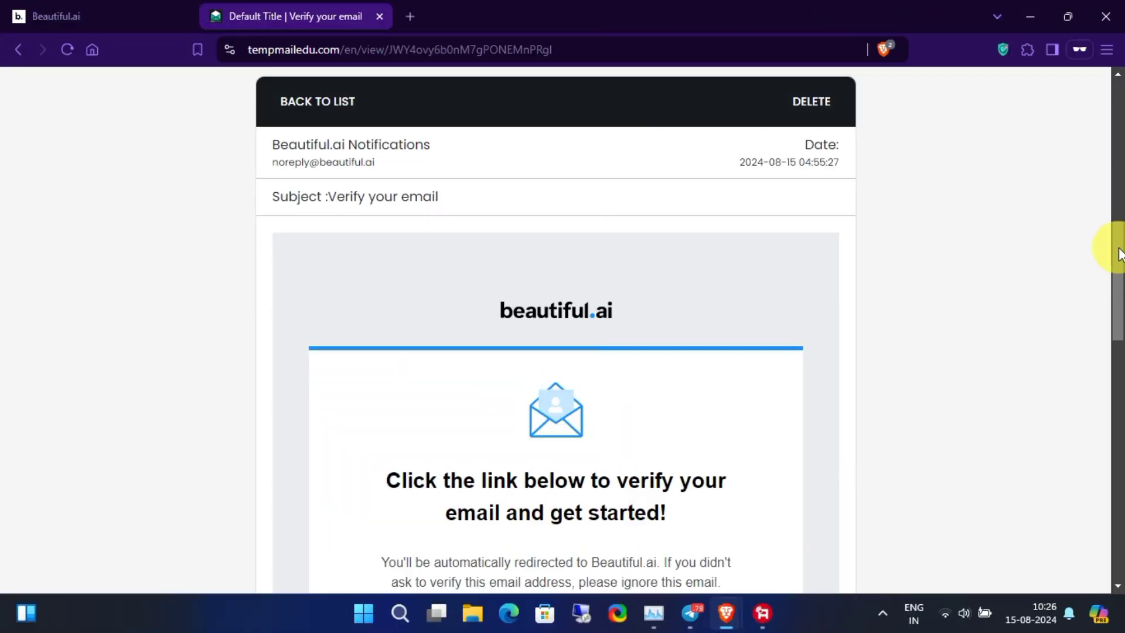
- Scroll the Beautiful.ai verification email down to its Verify Your Email button
left_click_drag(1119, 253, 1107, 316)
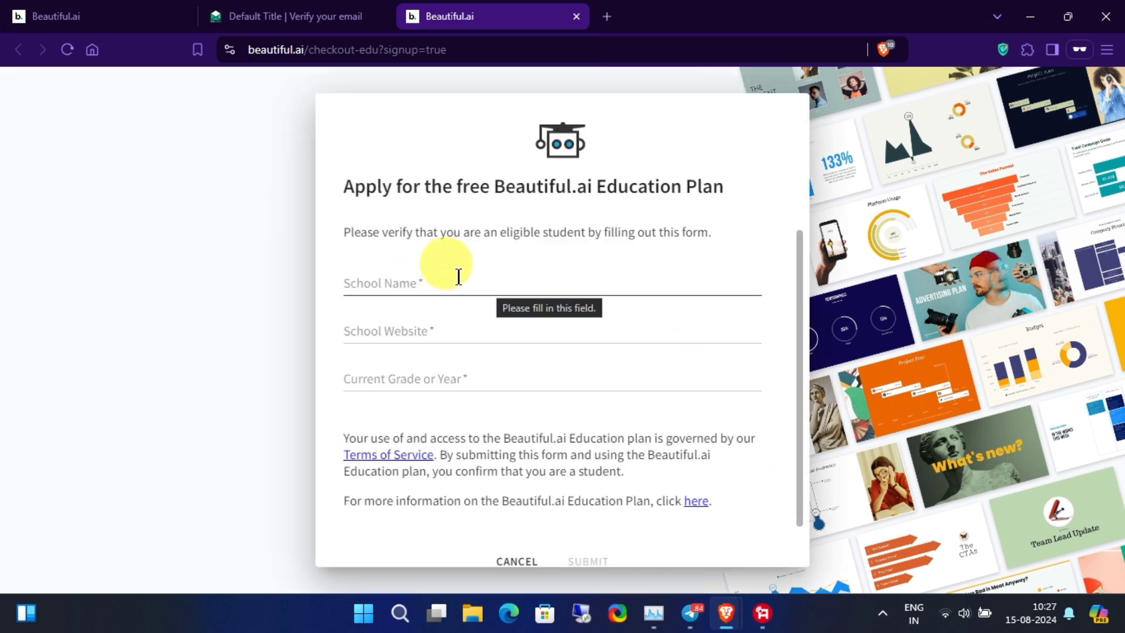
- Enter Nic Global Education as the school name and nic.edu.pl as the school website
left_click(458, 277)
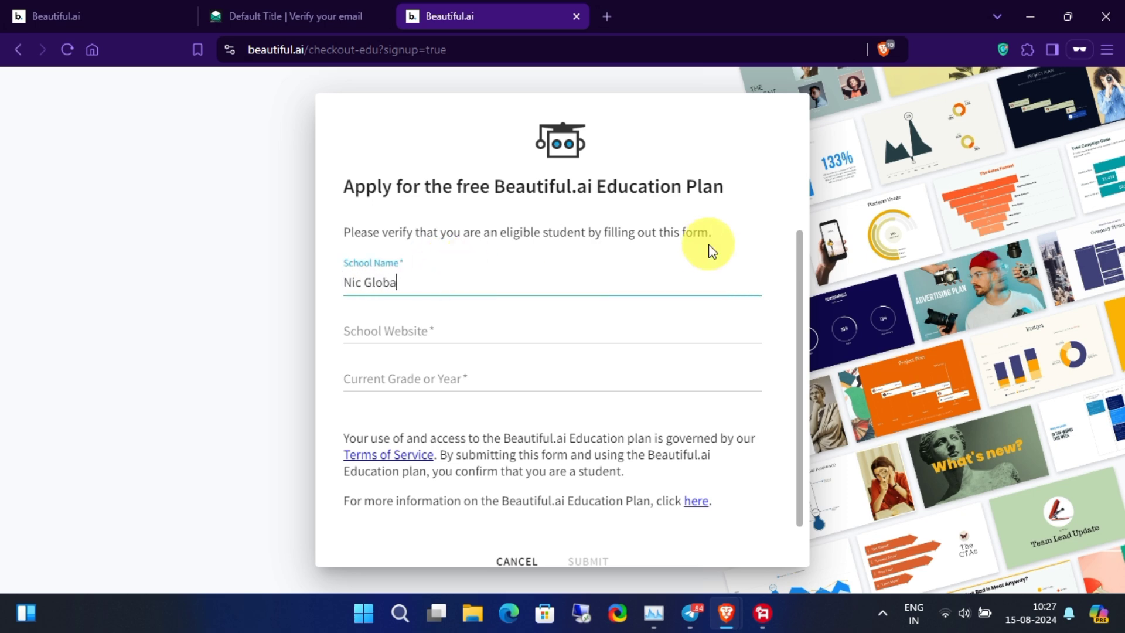
type("Nic Global Education")
left_click(459, 330)
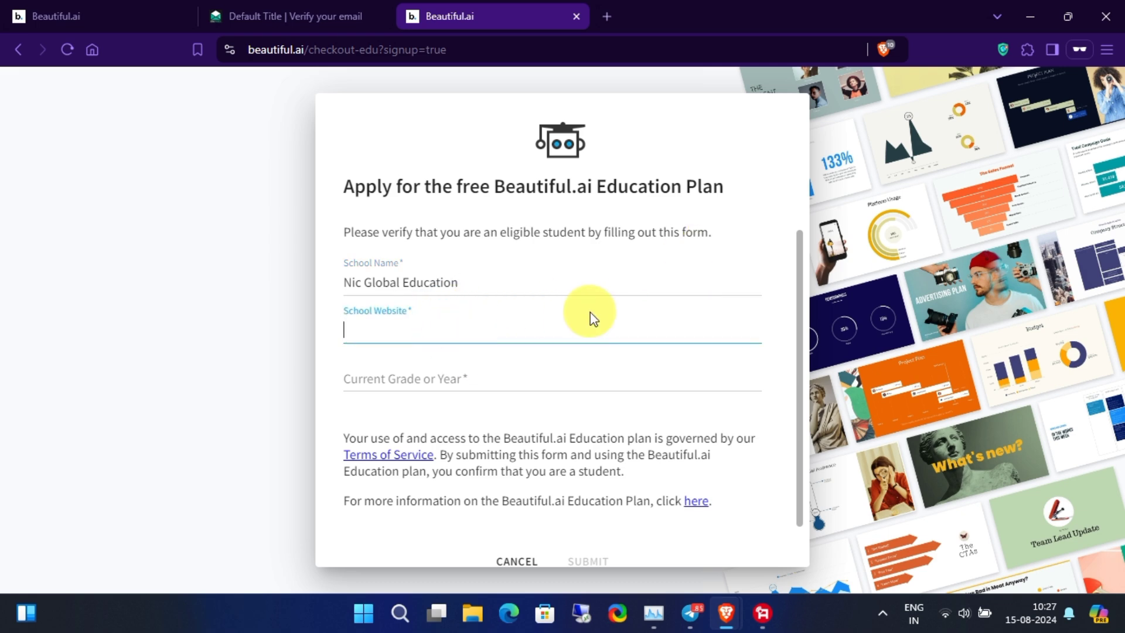
key("ctrl+v")
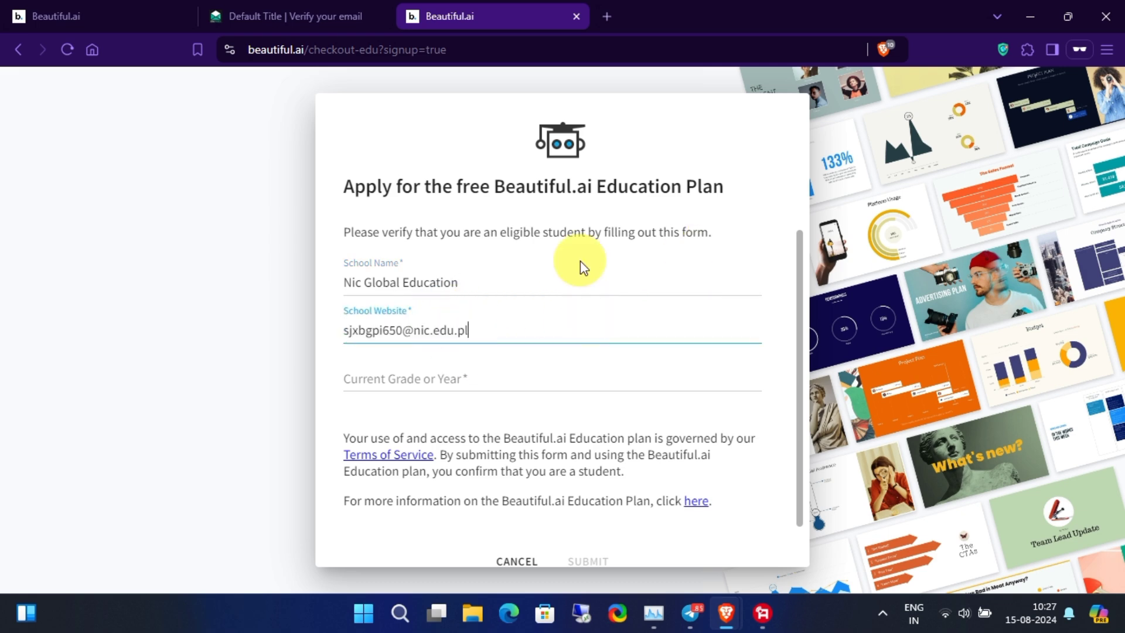
left_click_drag(413, 330, 307, 325)
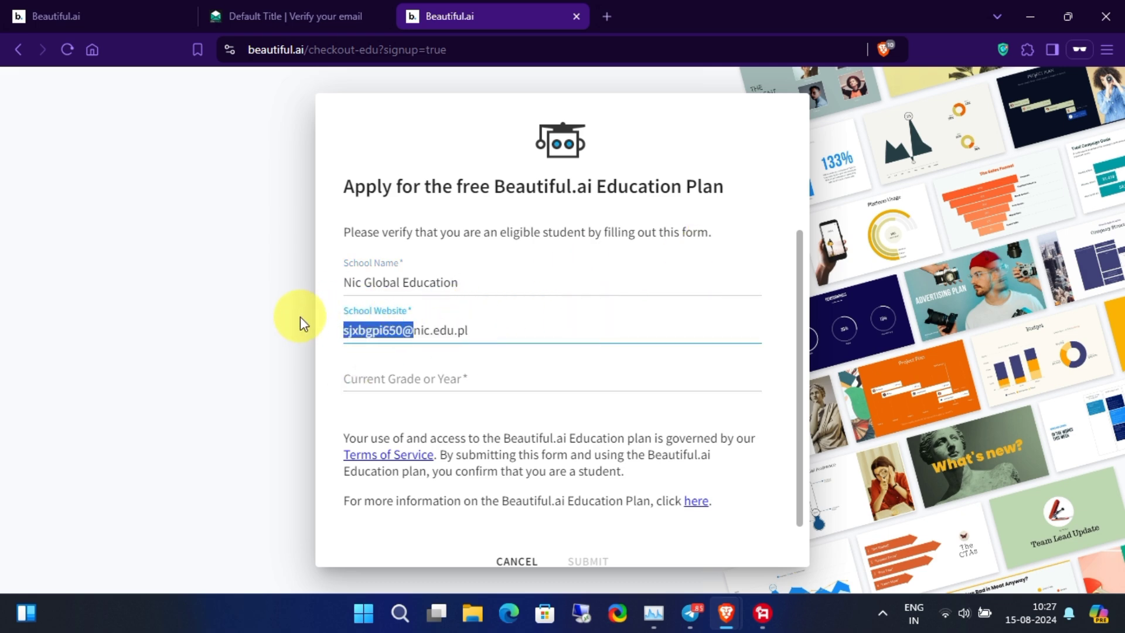
key("BackSpace")
left_click_drag(399, 328, 307, 326)
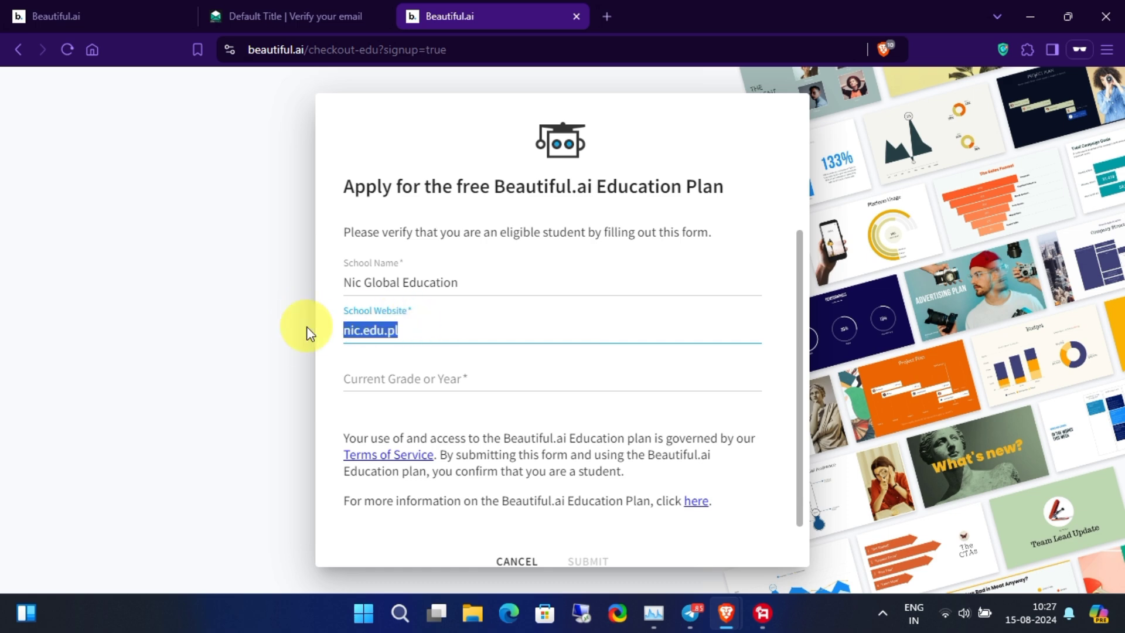
- Enter 2 as the current grade and submit the Education Plan application
left_click(434, 326)
left_click(447, 370)
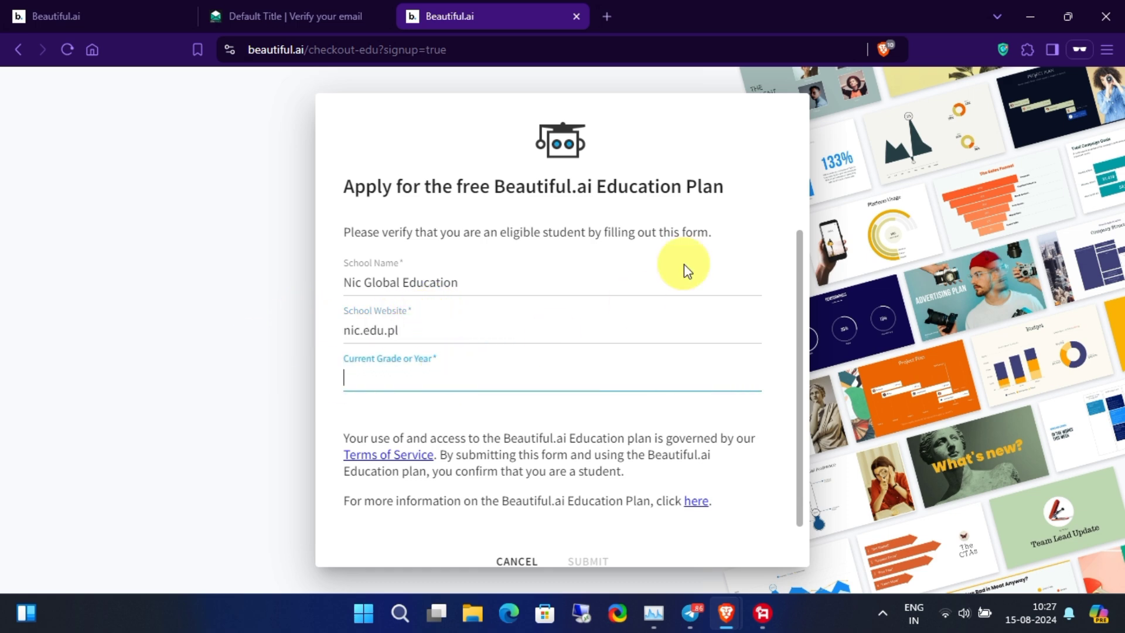
type("2")
scroll(684, 264, "down", 1)
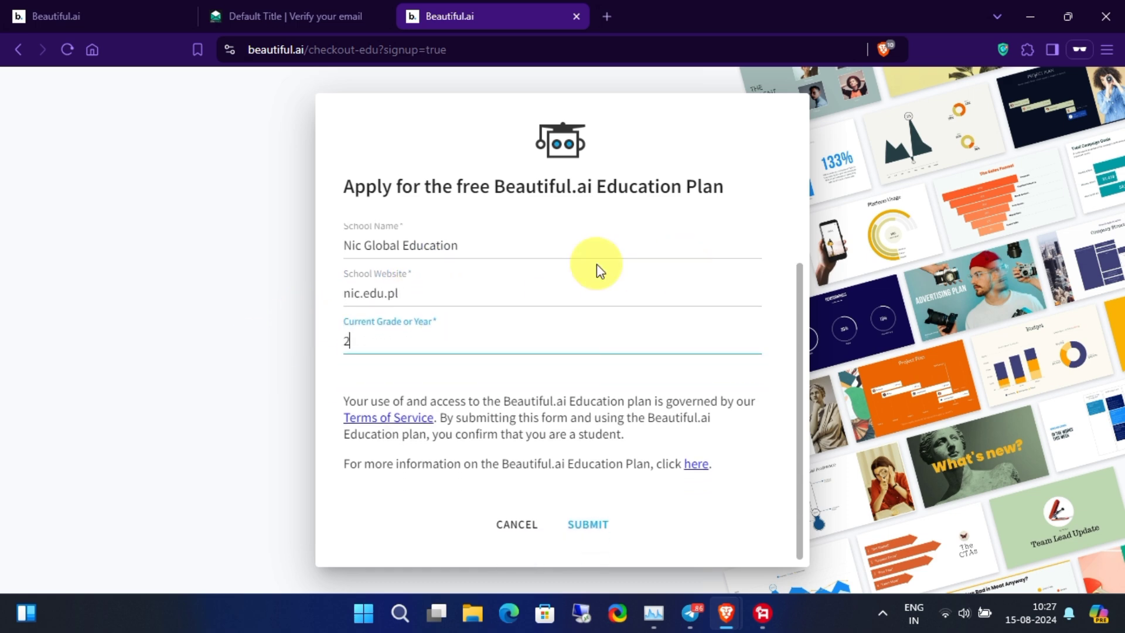
left_click(587, 525)
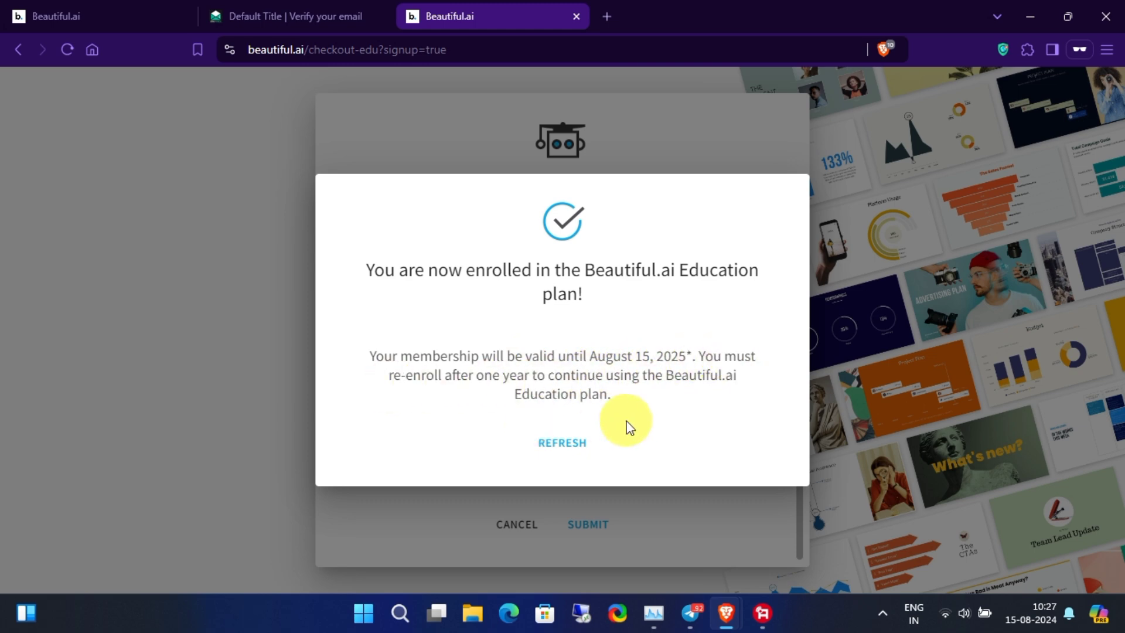
- Refresh after enrolling, skip the AI generation prompt, and show the empty All Presentations list
left_click(579, 445)
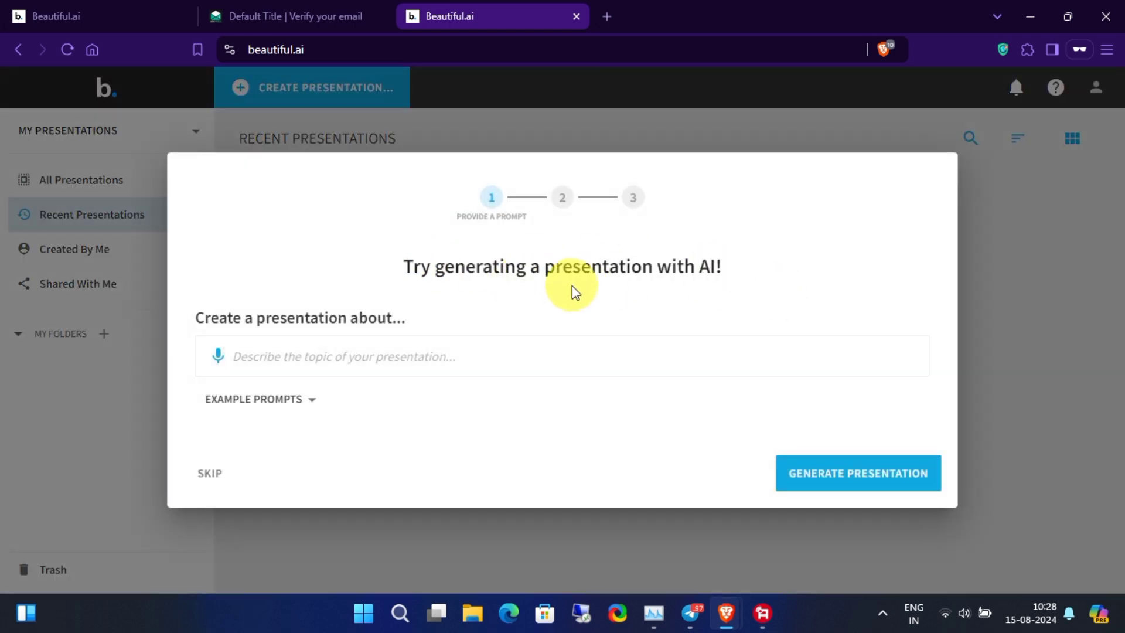
left_click(203, 486)
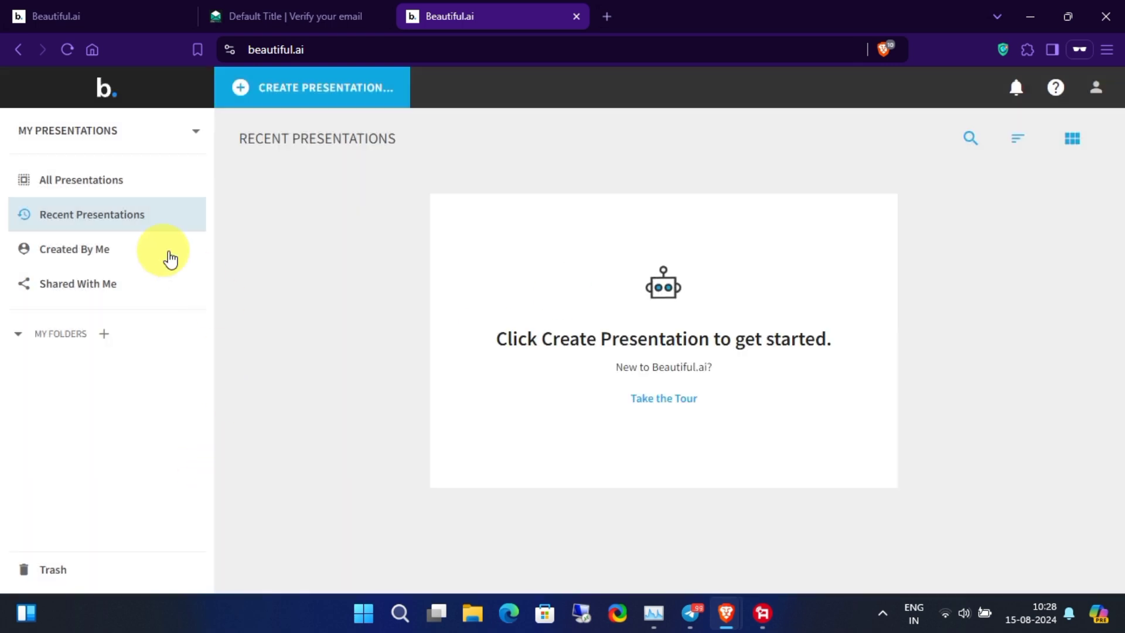
left_click(100, 180)
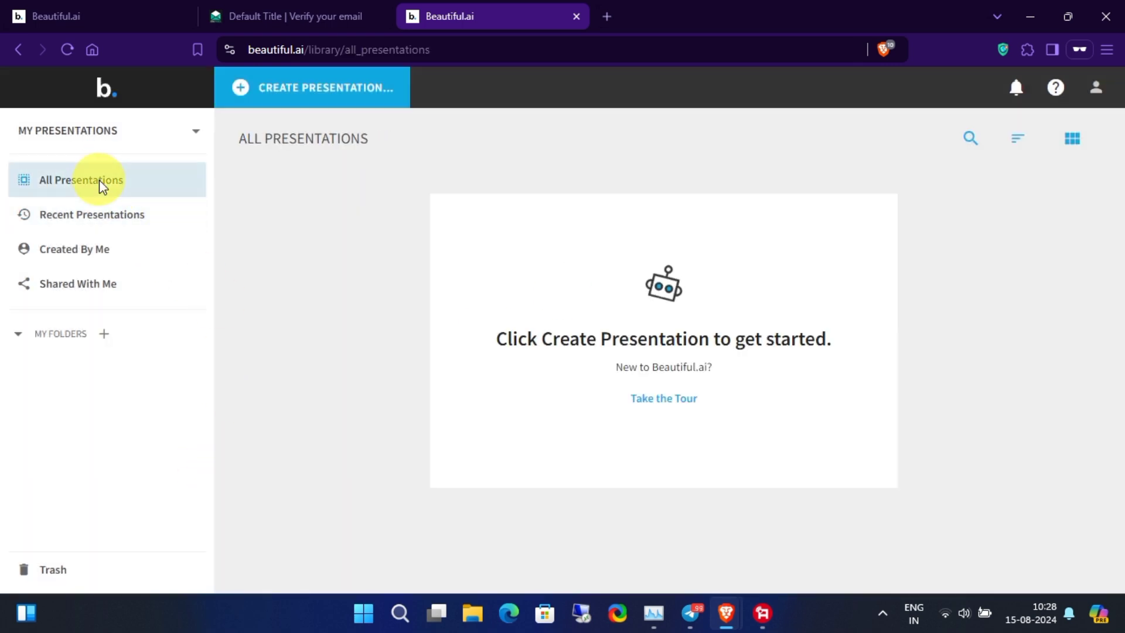
- Start a new AI-generated presentation with 'dark matter' entered as its topic
left_click(261, 100)
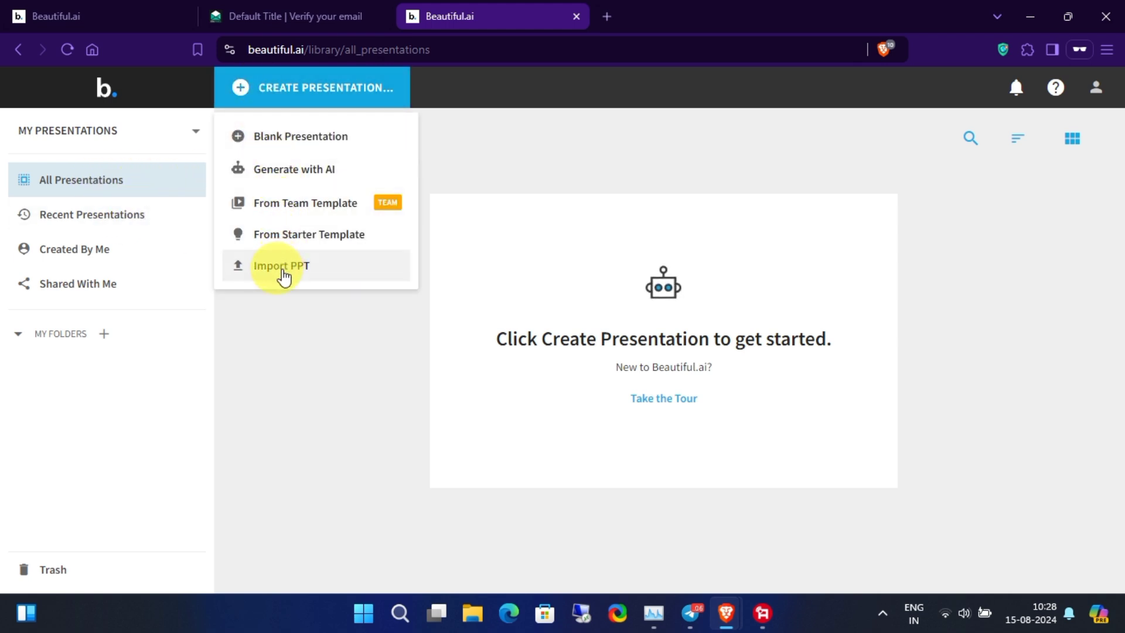
left_click(388, 171)
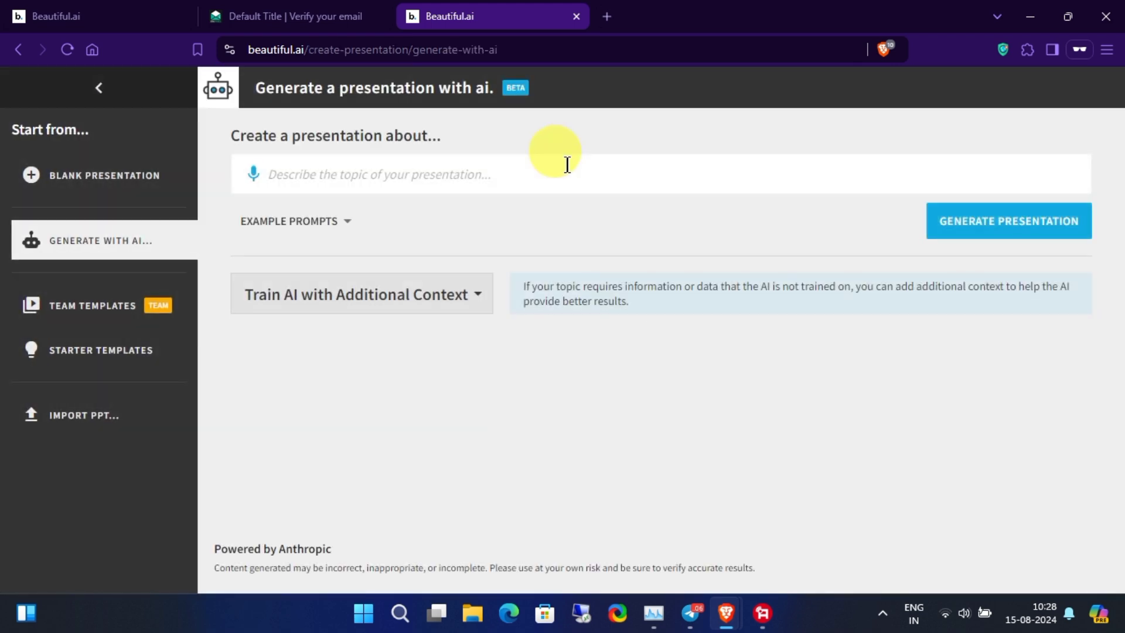
left_click(469, 167)
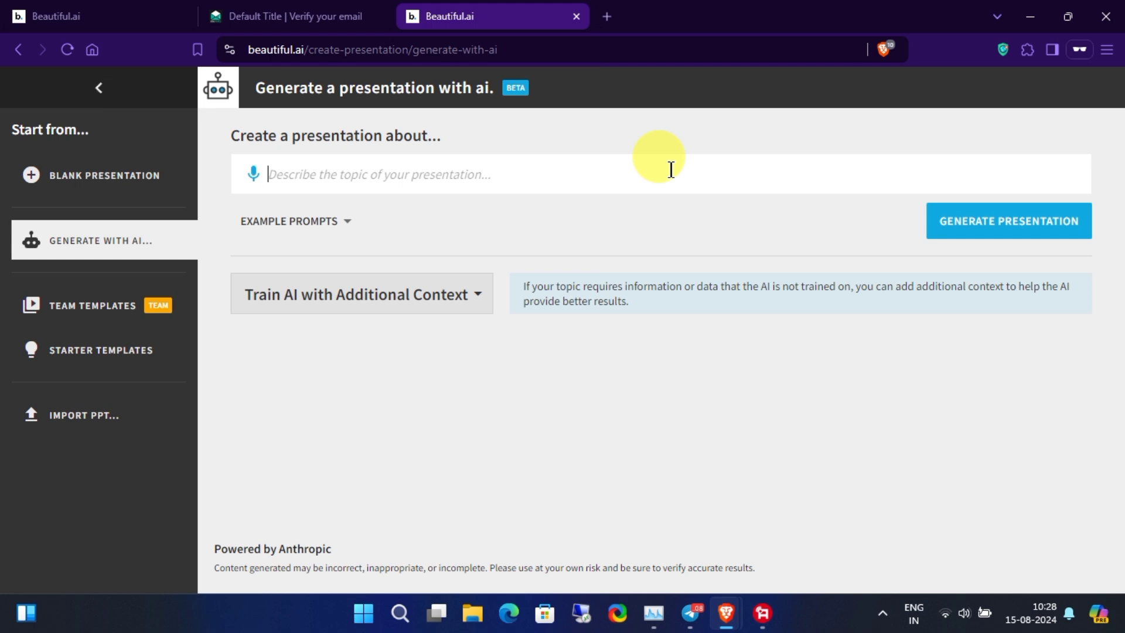
type("dark matter")
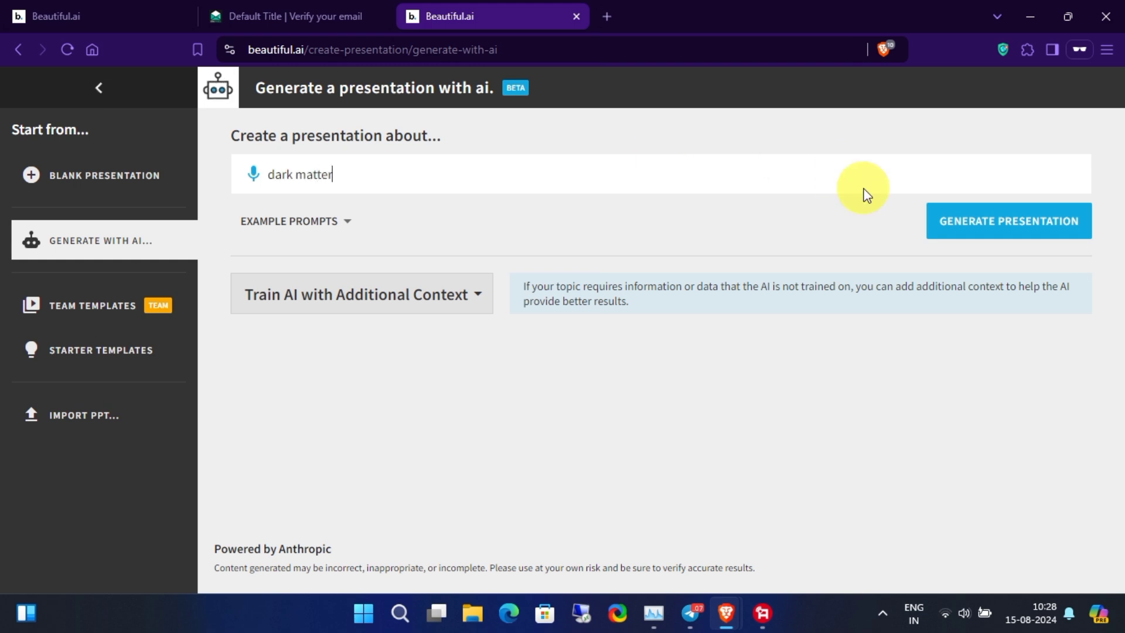
- Generate the nine-slide 'Unraveling the Mysteries of Dark Matter' deck from the dark matter prompt
left_click(981, 221)
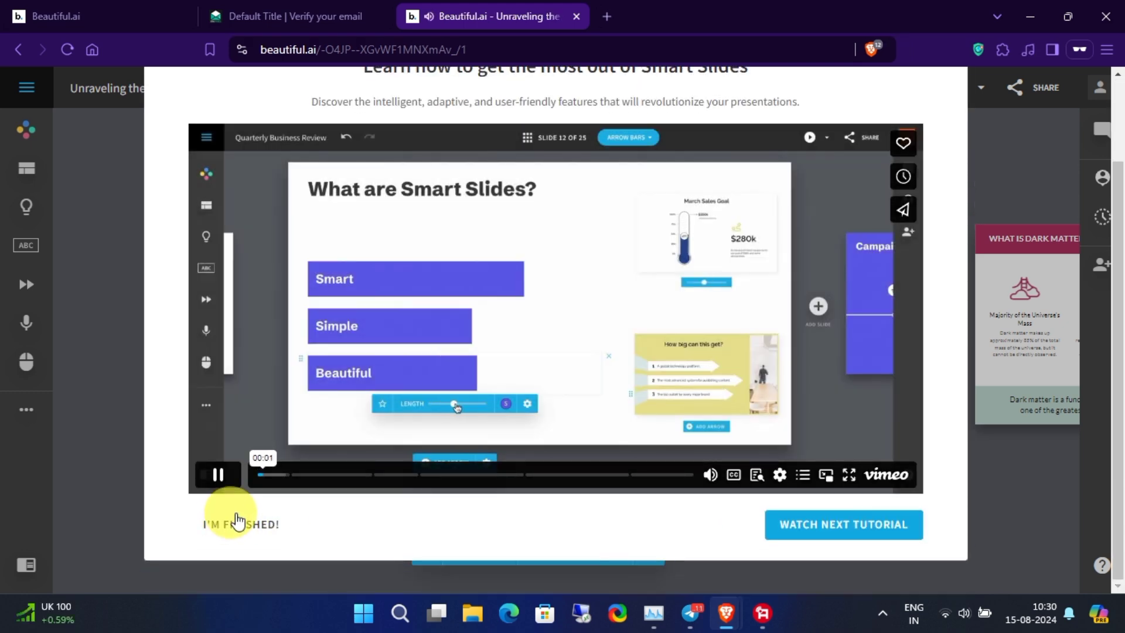
- Dismiss the tutorial and help tip, then advance through the deck to slide 5
left_click(240, 524)
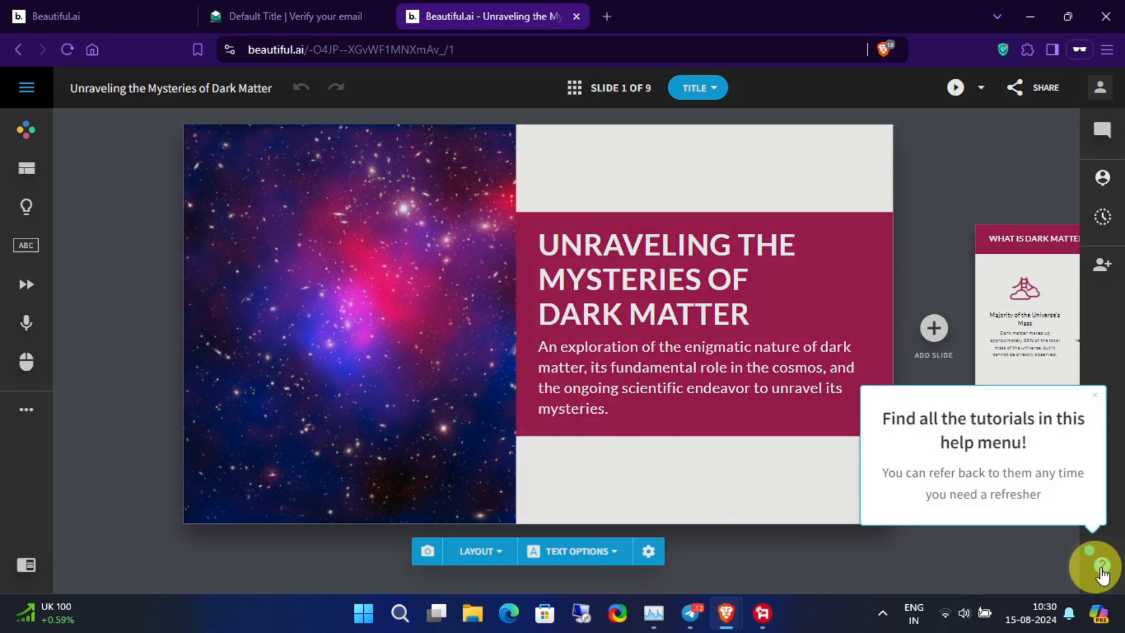
left_click(937, 573)
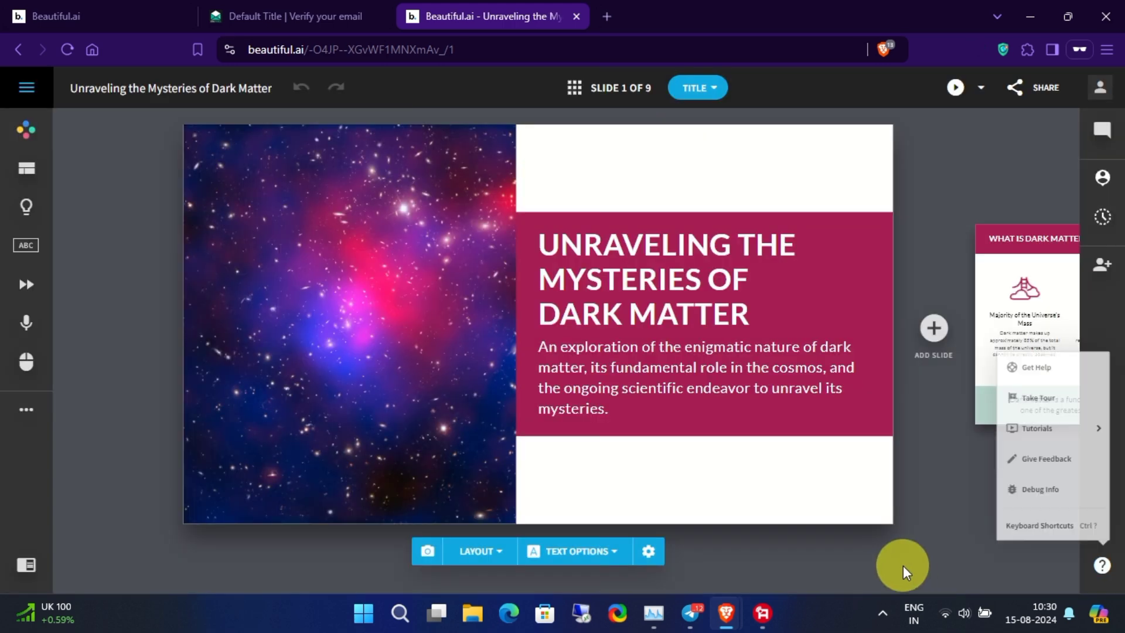
left_click(1042, 355)
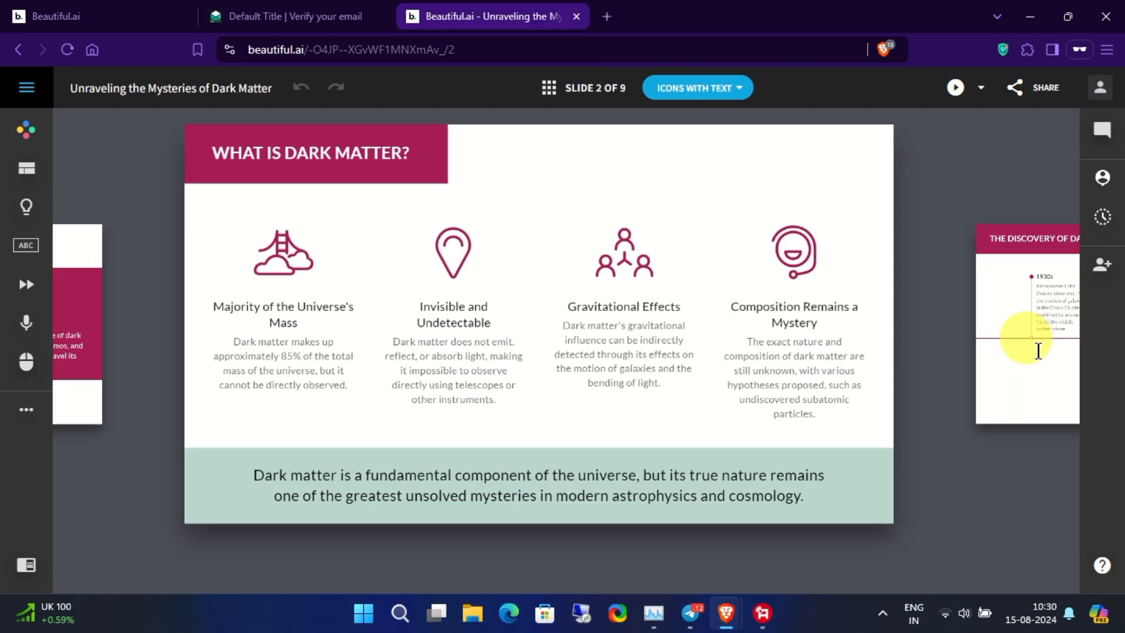
left_click(1052, 339)
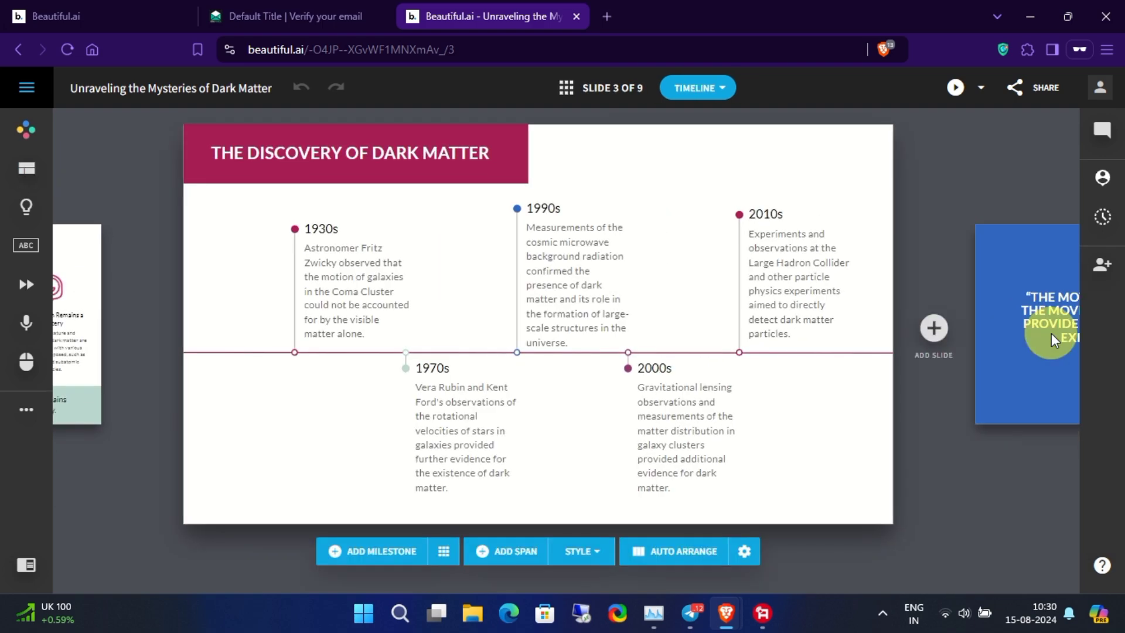
left_click(1051, 338)
left_click(1051, 334)
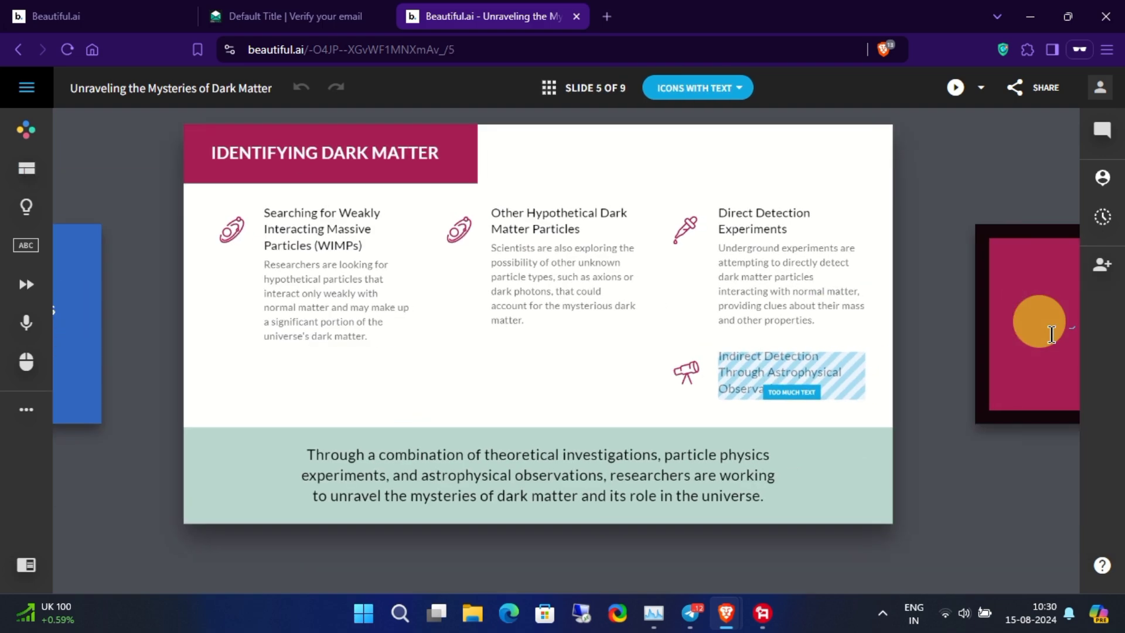
- Browse the Layout, Variations, Add Element, Animation and Record panels for the slide, then close them
left_click(22, 172)
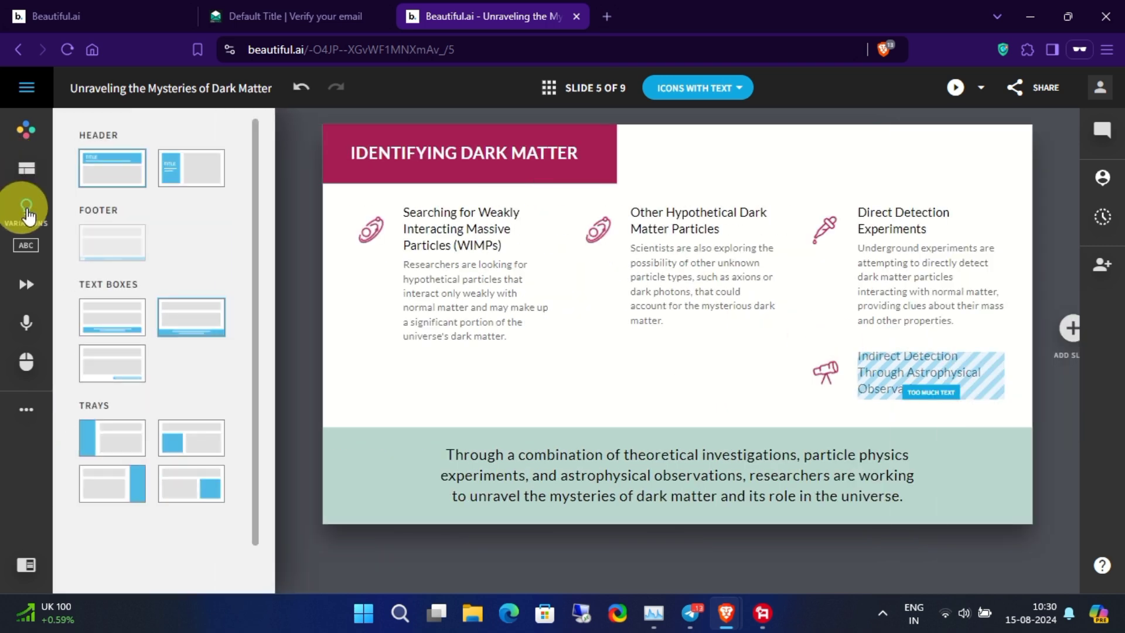
left_click(27, 212)
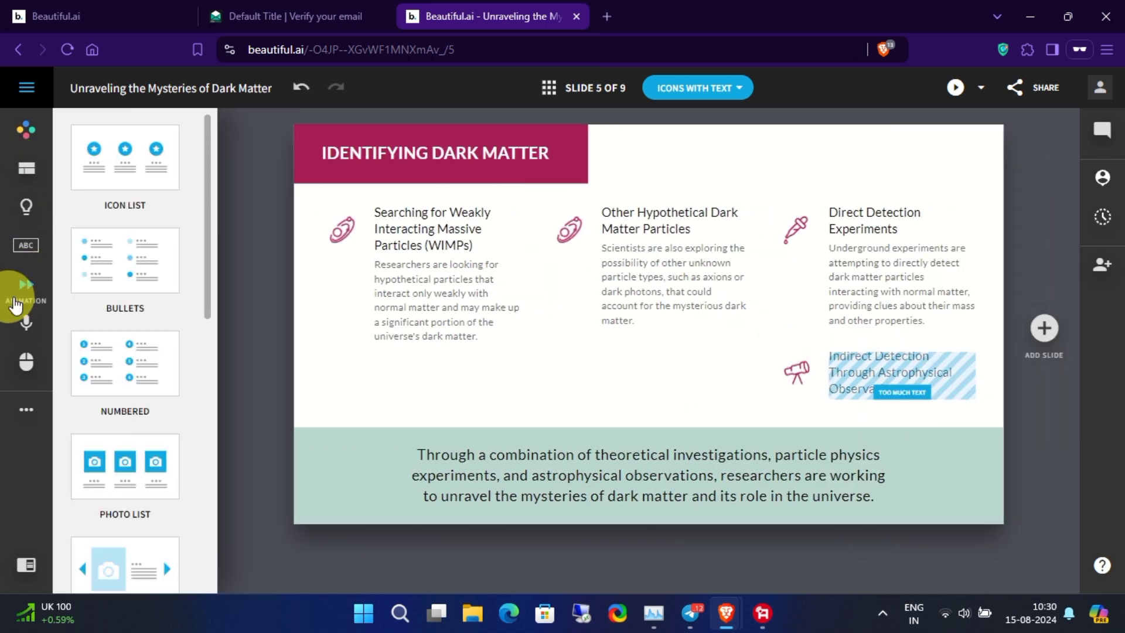
left_click(26, 246)
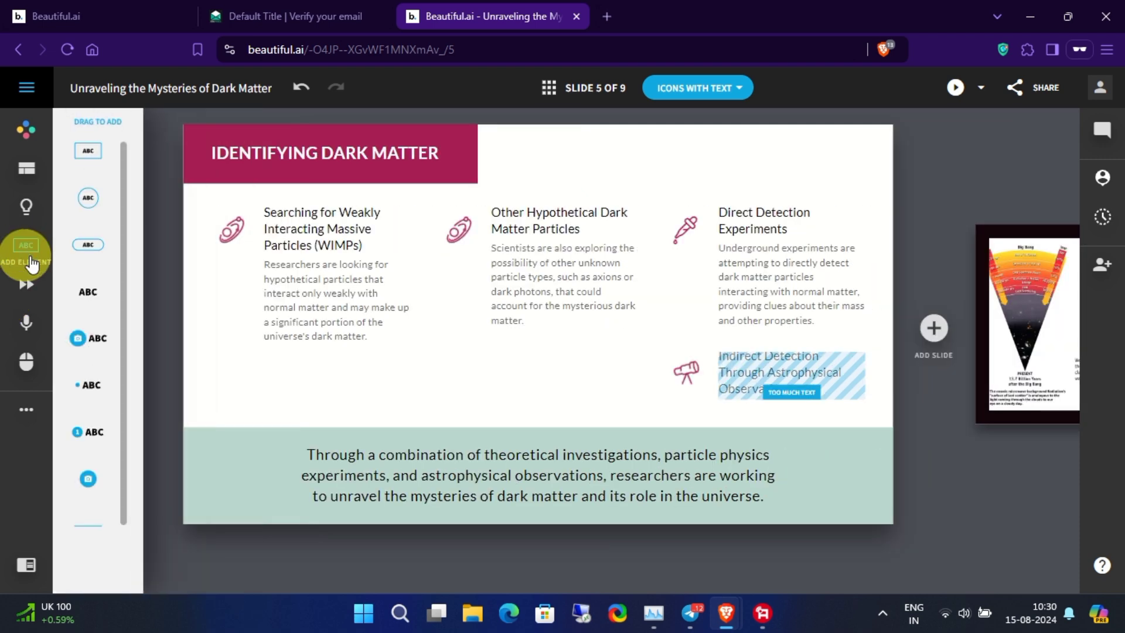
left_click(29, 286)
left_click(26, 322)
left_click(25, 362)
left_click(276, 258)
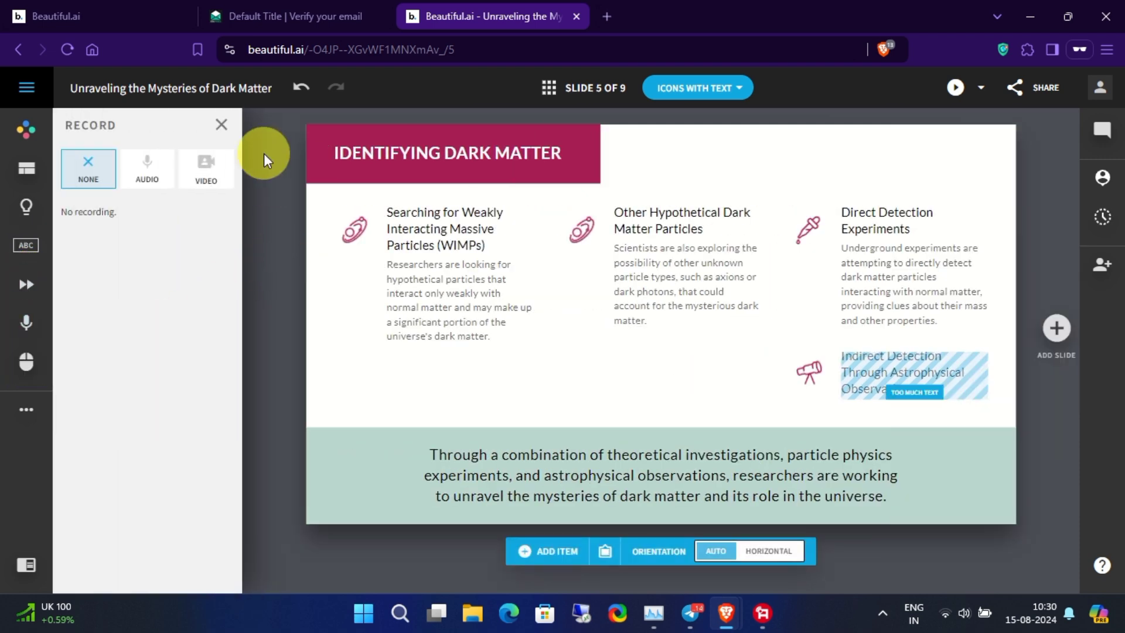
left_click(223, 124)
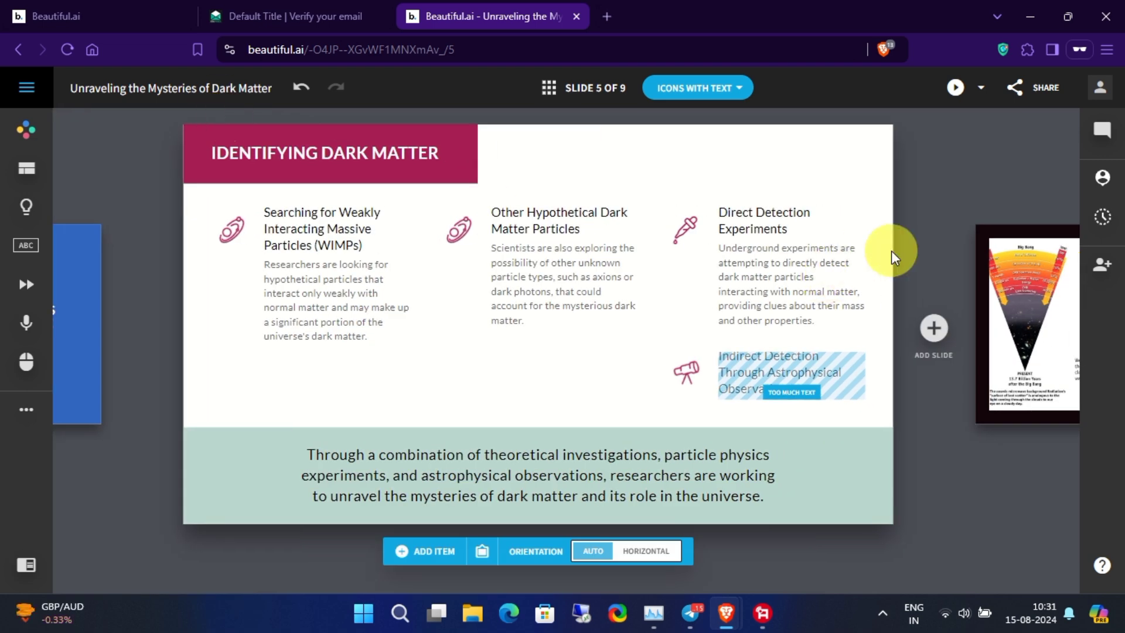
- Export only the Identifying Dark Matter slide as a PPTX file via Export Slide
left_click(27, 410)
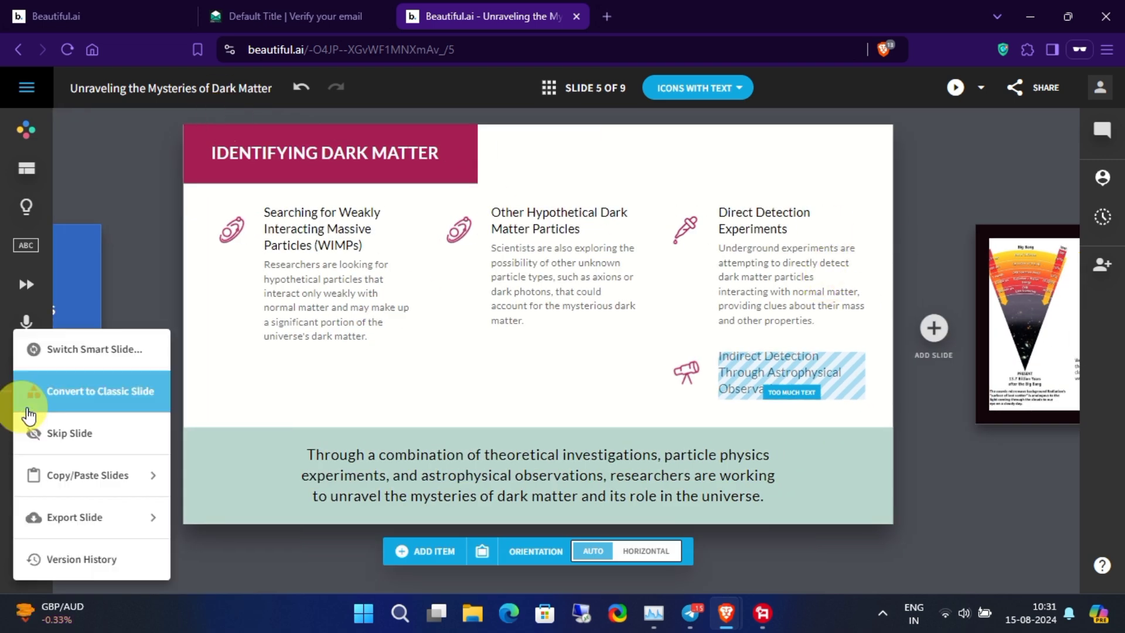
mouse_move(88, 517)
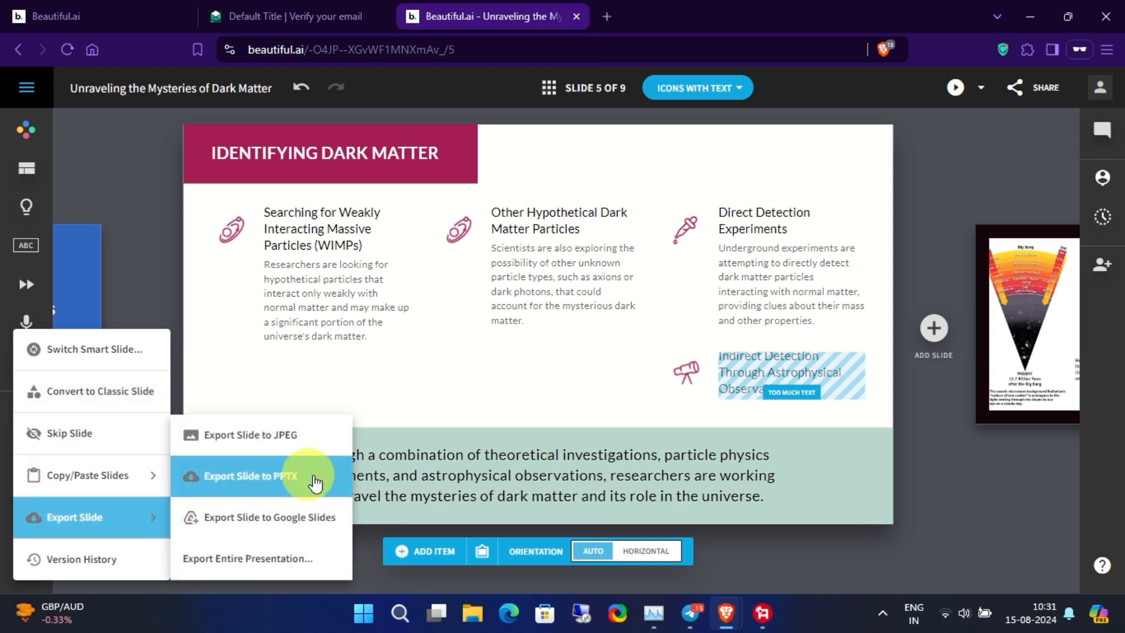
left_click(323, 483)
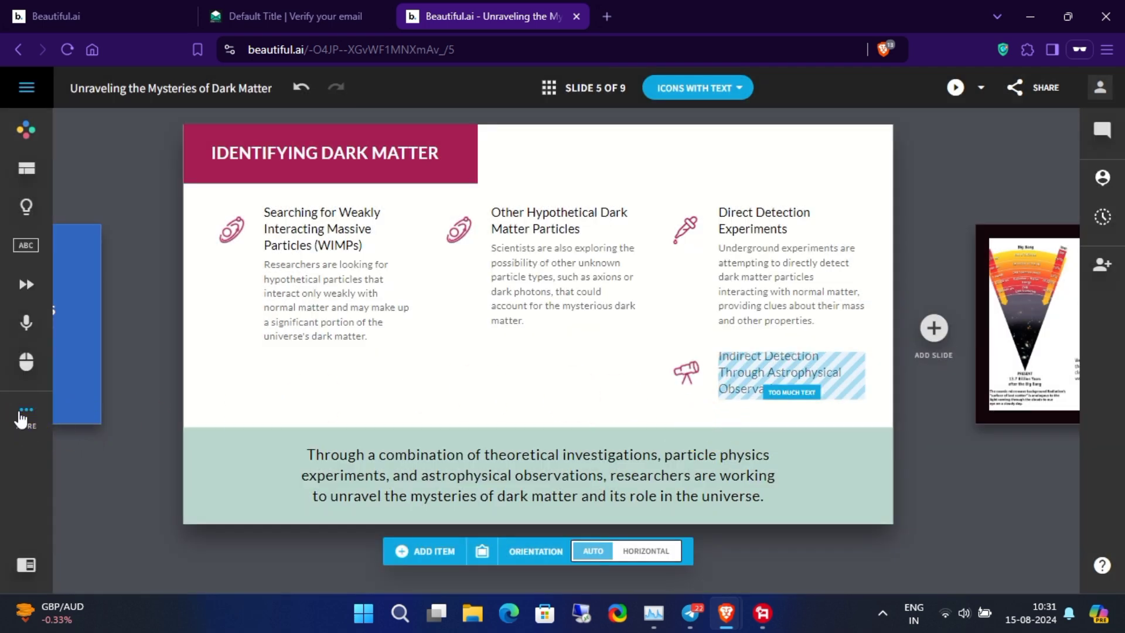
left_click(24, 414)
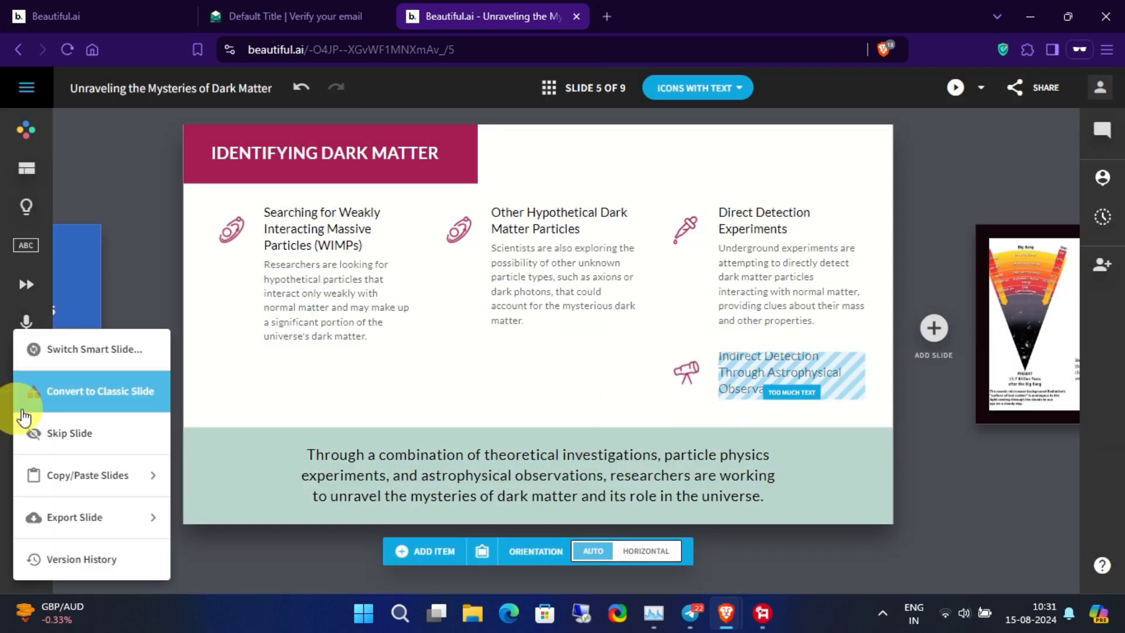
- Export the whole deck as an editable PowerPoint, saving 'Beautiful.ai - Unraveling the Mysteries of Dark Matter.pptx' to the Desktop
mouse_move(87, 517)
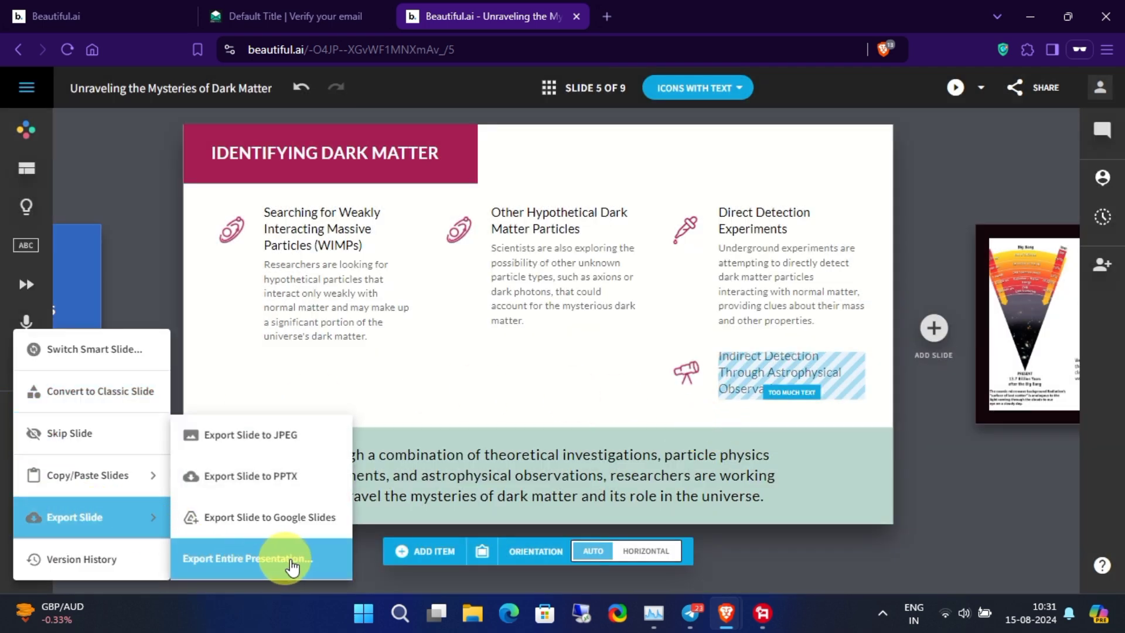
left_click(290, 562)
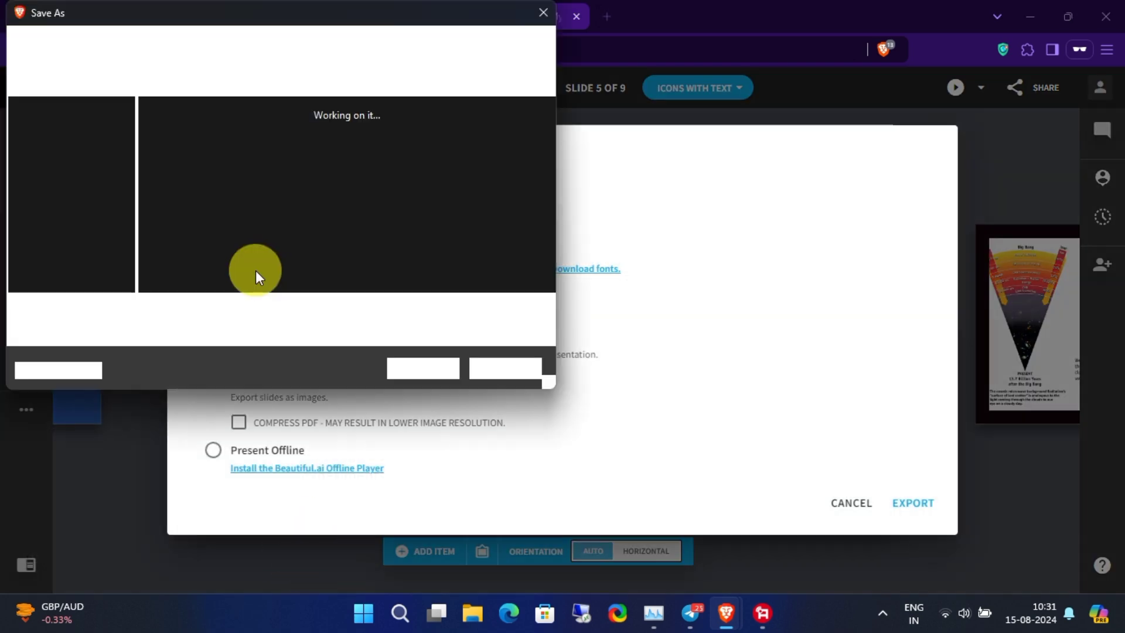
left_click(466, 368)
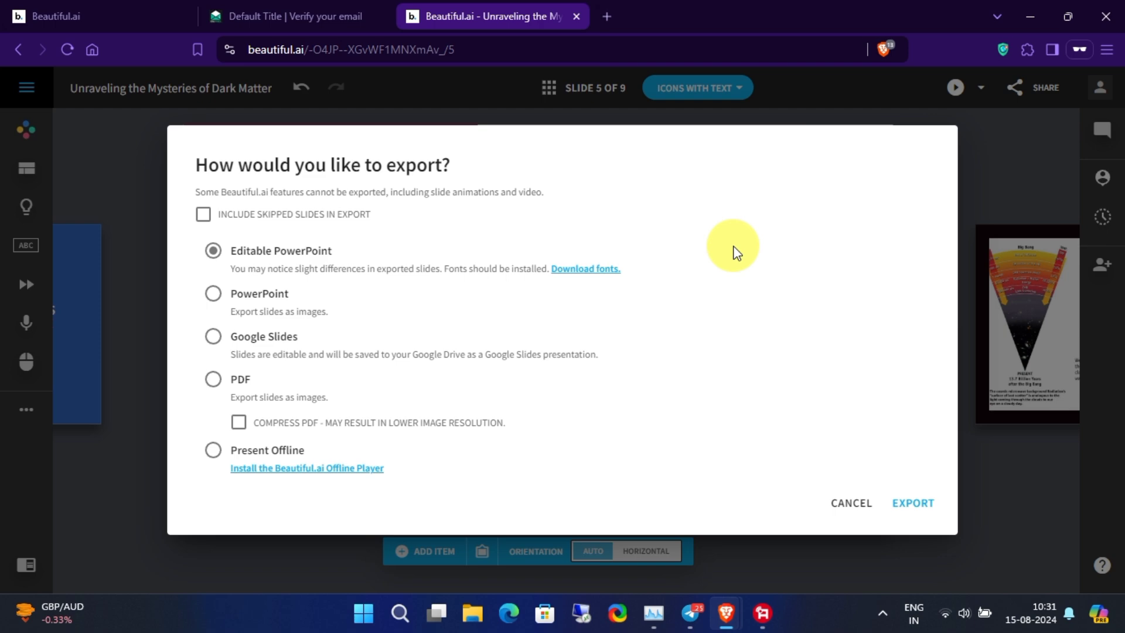
left_click(915, 501)
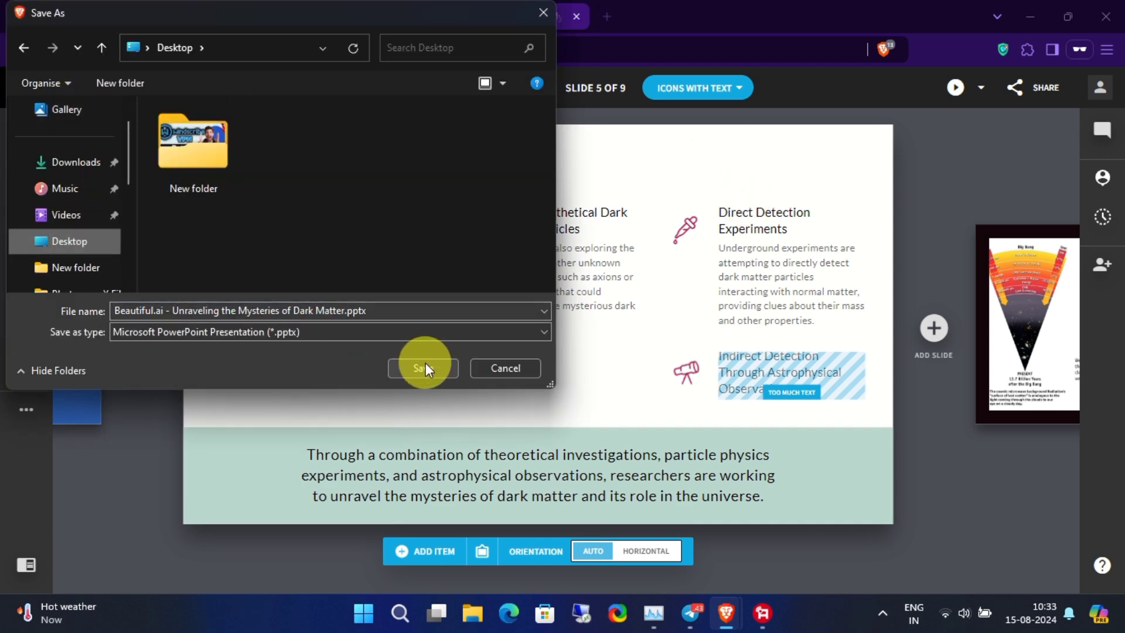
left_click(423, 368)
left_click(1027, 49)
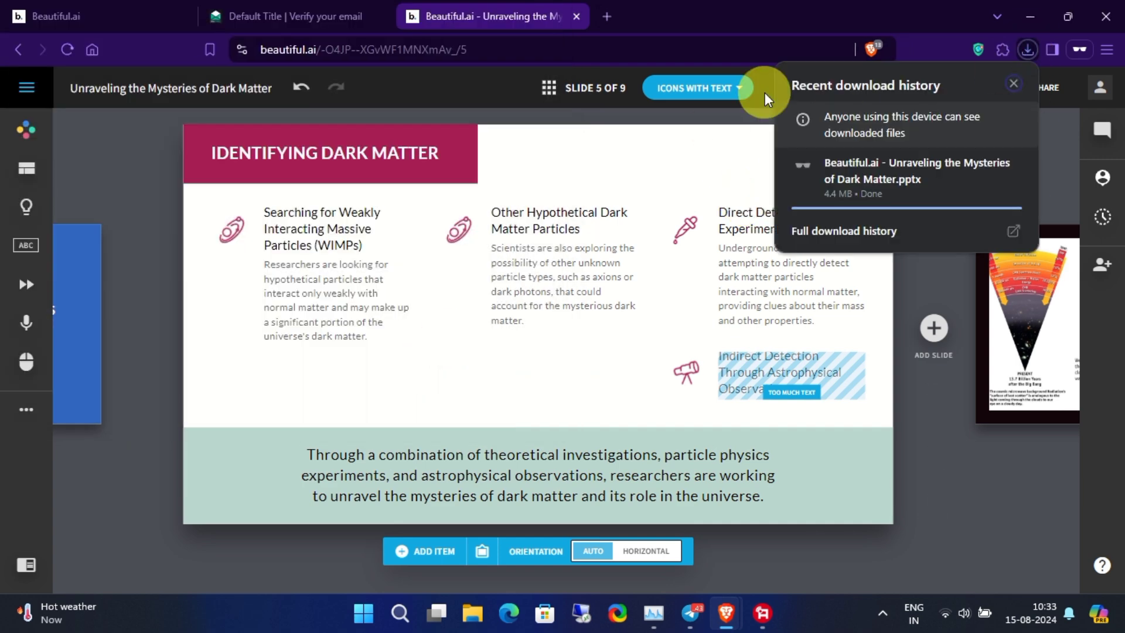
- Open the downloaded .pptx in PowerPoint and dismiss the video-recording tip
left_click(941, 175)
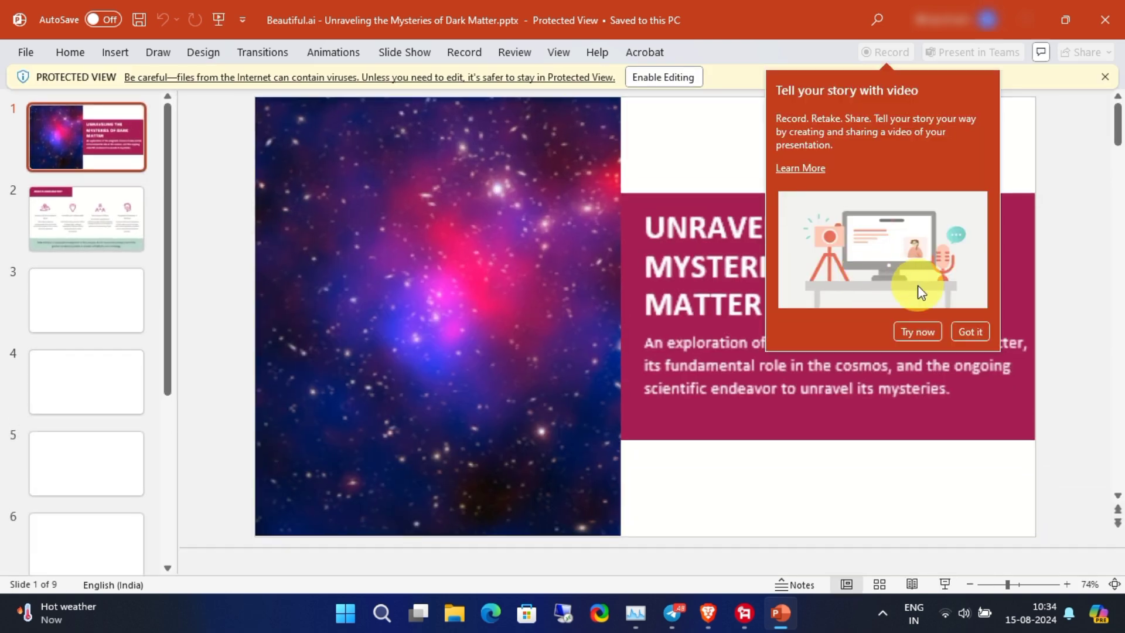
left_click(973, 332)
left_click(973, 332)
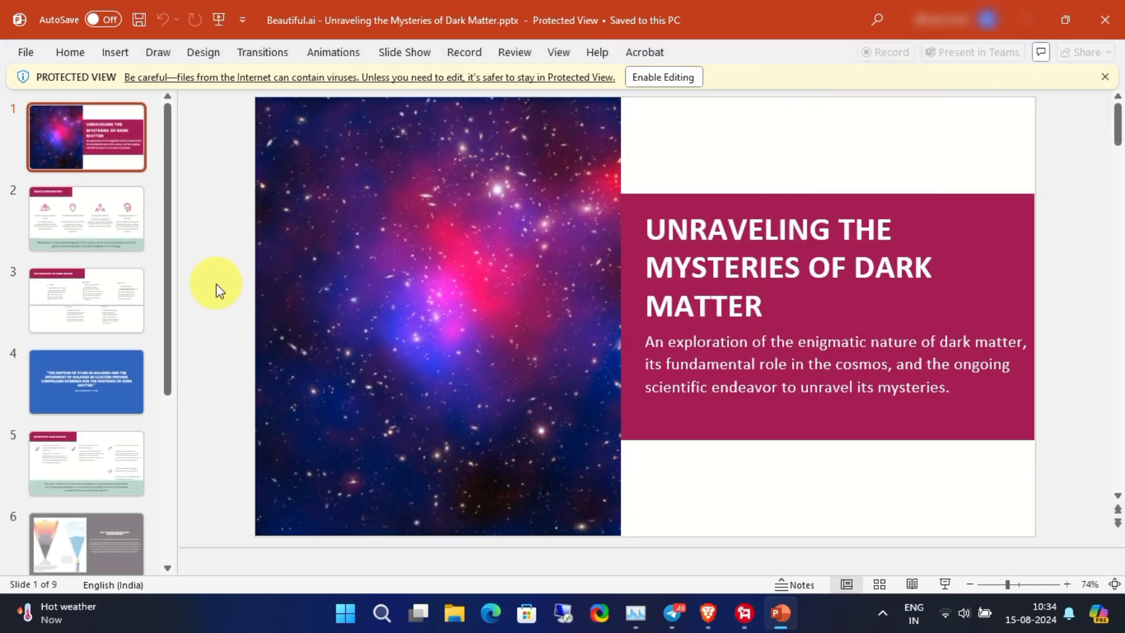
- Browse the slide thumbnails, viewing slide 6 'The Cosmic Microwave Background' and onward to slide 8
scroll(119, 272, "down", 1)
scroll(102, 328, "down", 1)
left_click(87, 386)
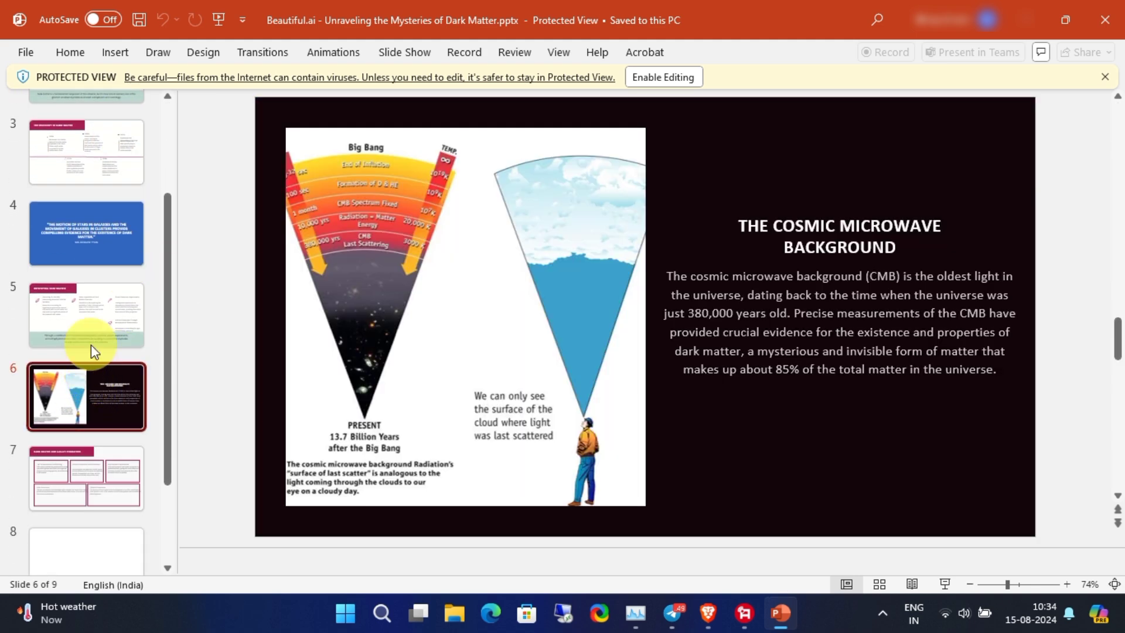
scroll(82, 293, "down", 1)
scroll(81, 286, "down", 1)
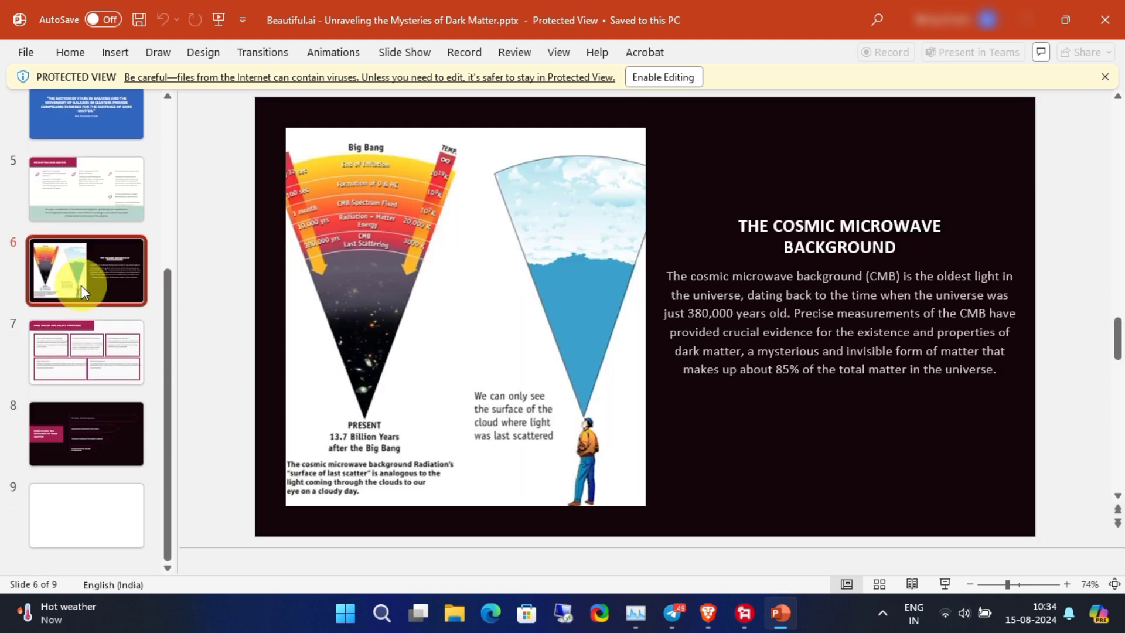
scroll(80, 286, "up", 4)
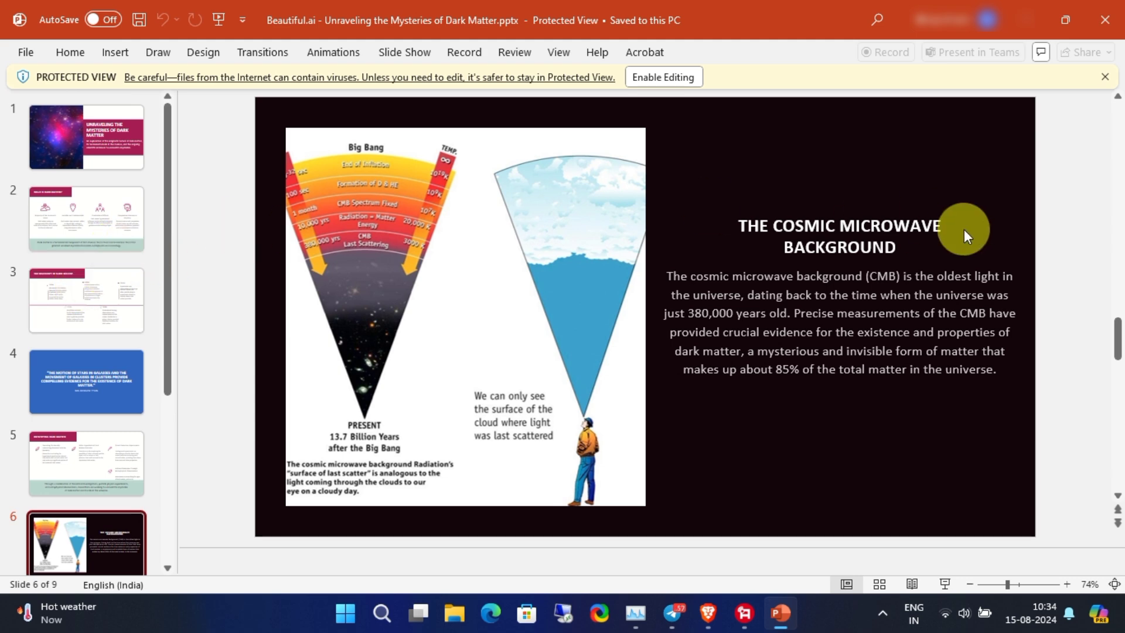
scroll(964, 229, "down", 2)
scroll(103, 166, "up", 4)
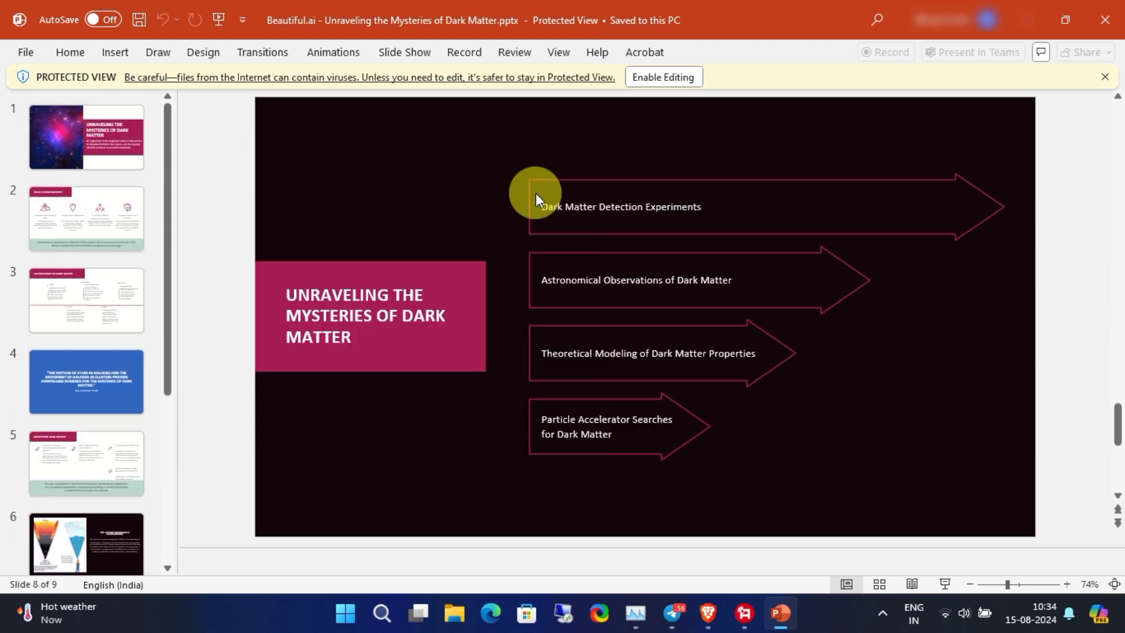